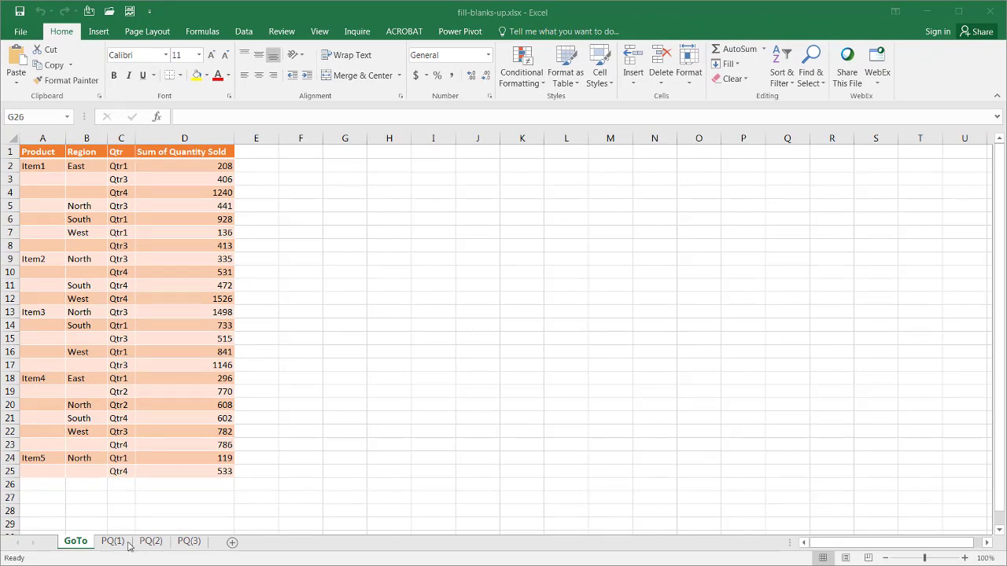
- Look through the PQ(1), PQ(2) and PQ(3) sheets, and return to the GoTo sheet
{"action": "left_click", "coordinate": [112, 541]}
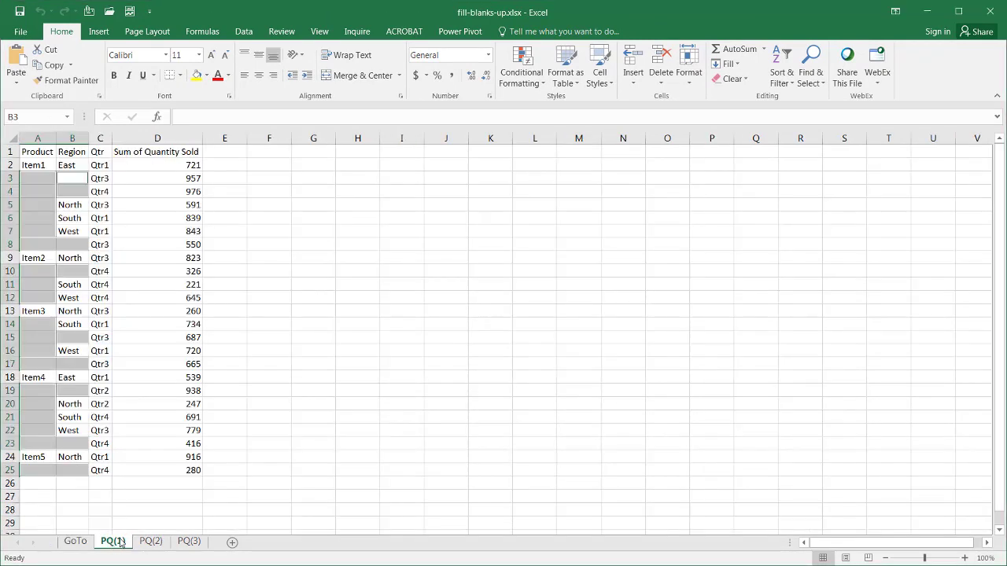
{"action": "left_click", "coordinate": [150, 541]}
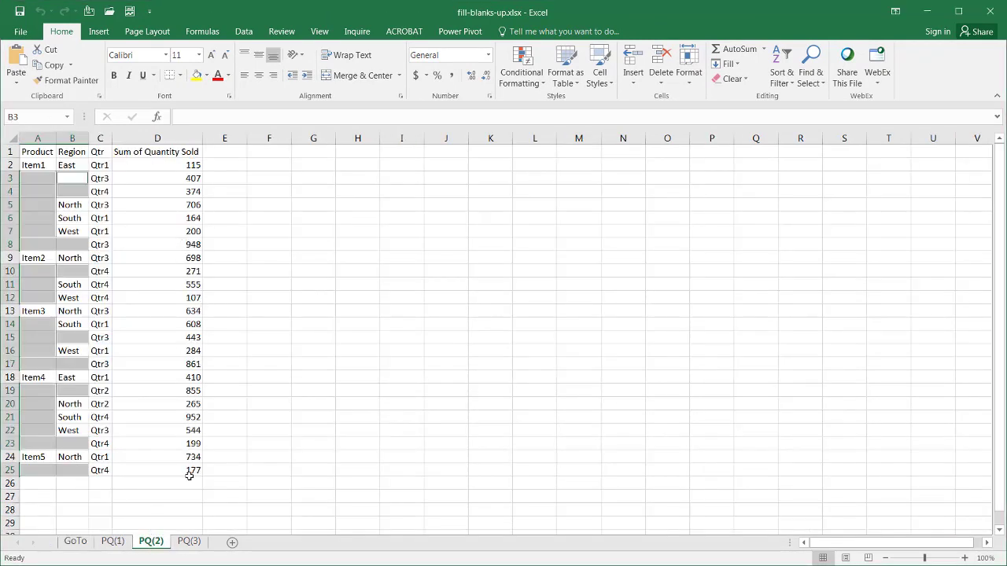
{"action": "left_click", "coordinate": [189, 543]}
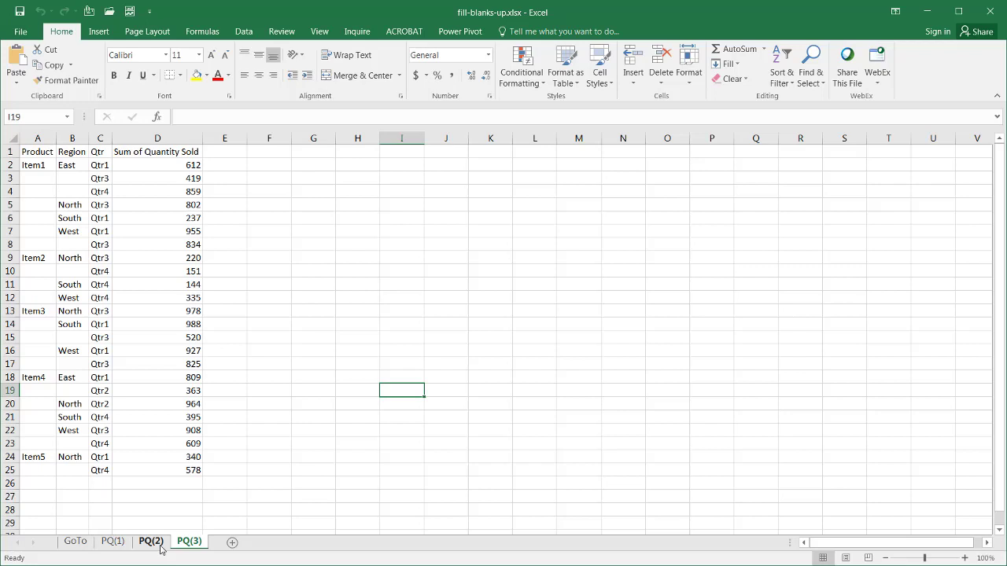
{"action": "left_click", "coordinate": [152, 543]}
{"action": "left_click", "coordinate": [113, 542]}
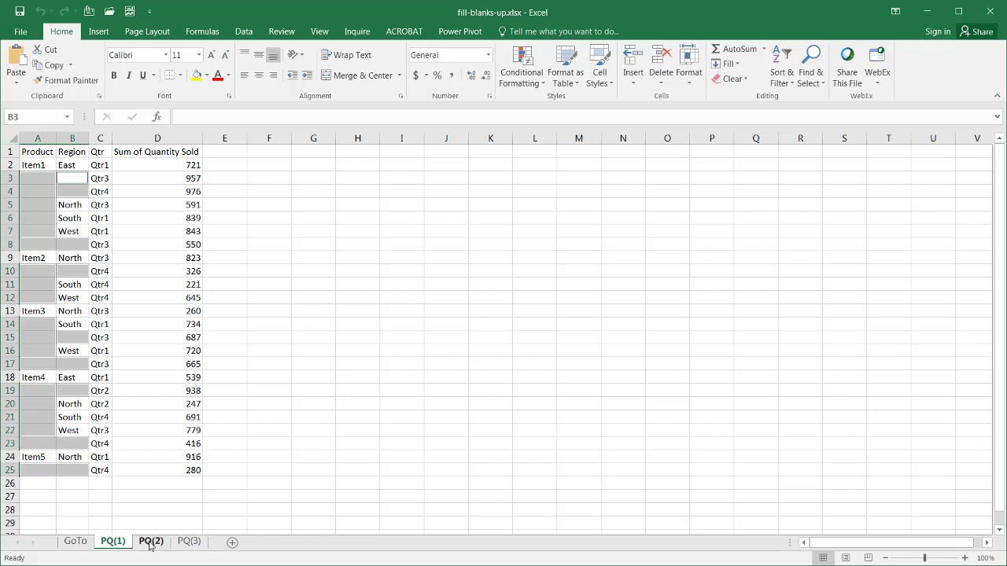
{"action": "left_click", "coordinate": [36, 190]}
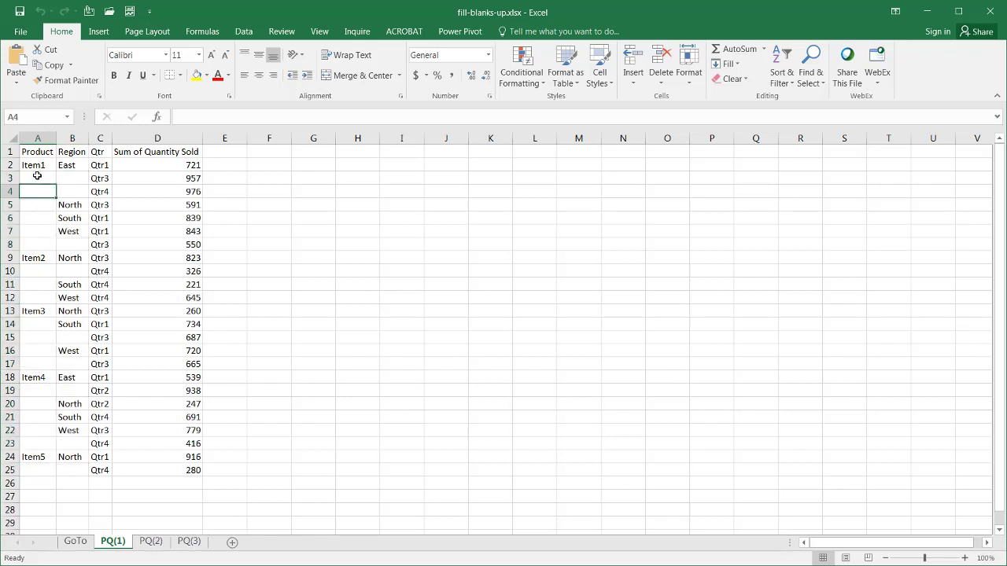
{"action": "left_click", "coordinate": [78, 543]}
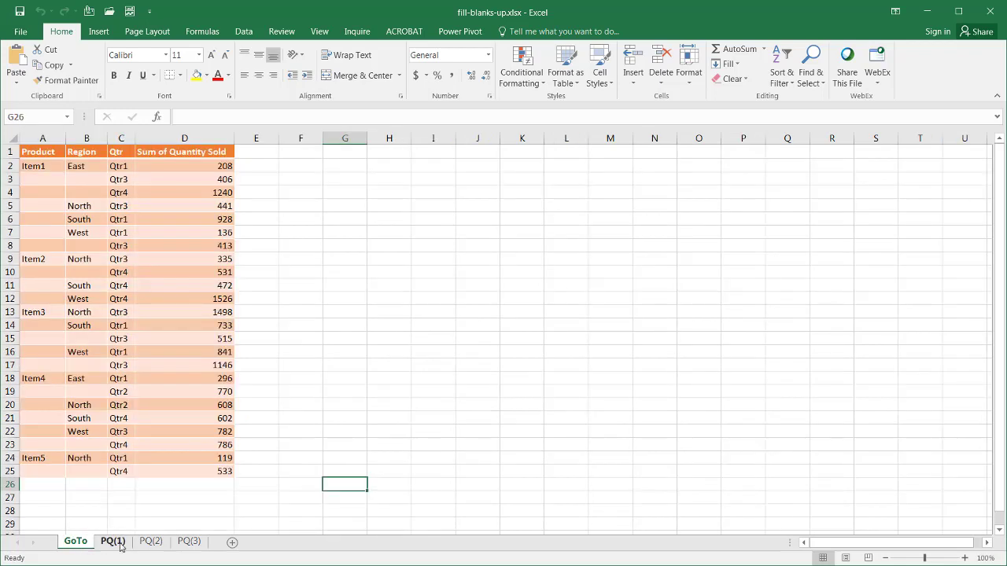
- Select all blank cells in the GoTo sheet's table with Go To Special, using the Blanks option
{"action": "left_click", "coordinate": [148, 366]}
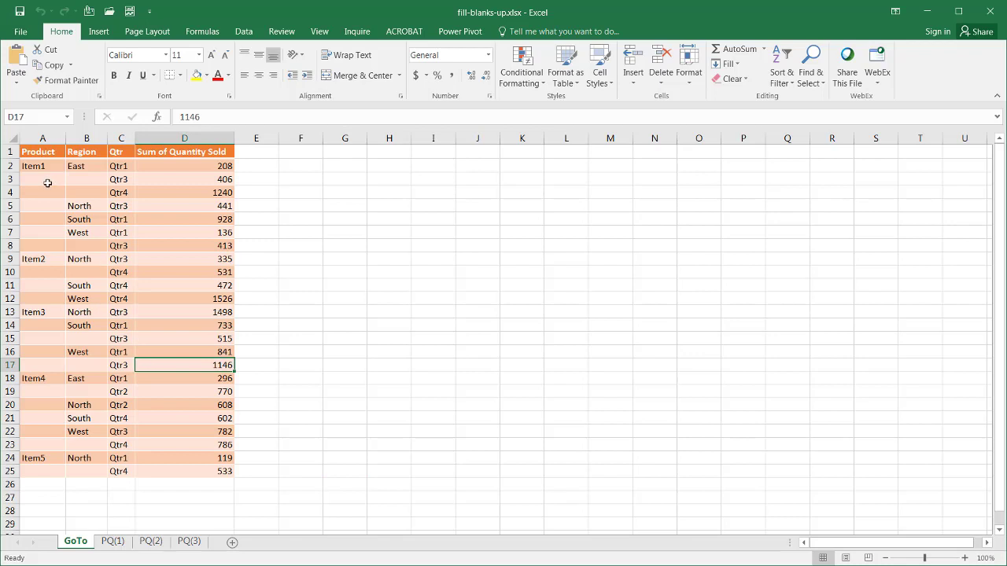
{"action": "left_click", "coordinate": [46, 181]}
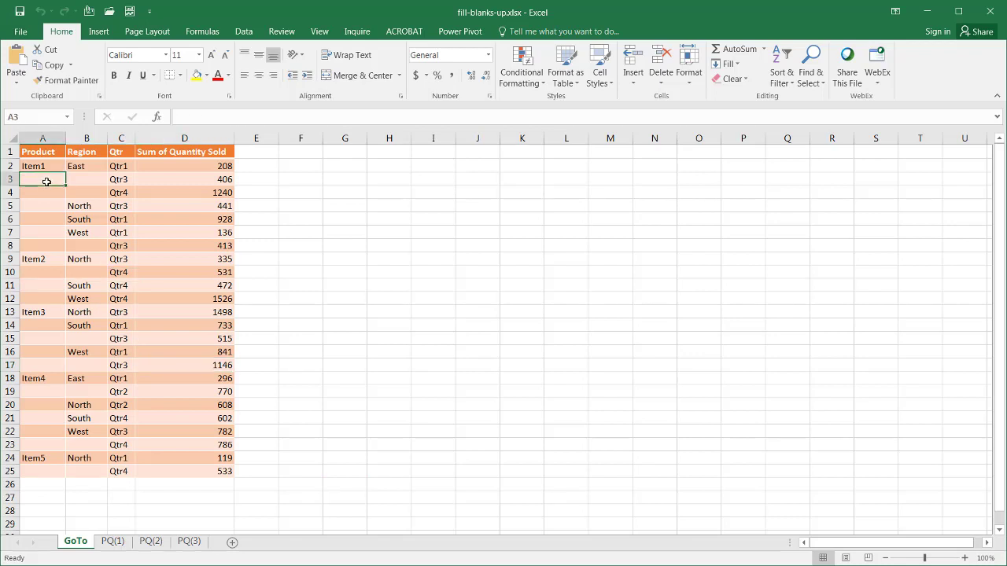
{"action": "left_click", "coordinate": [823, 84]}
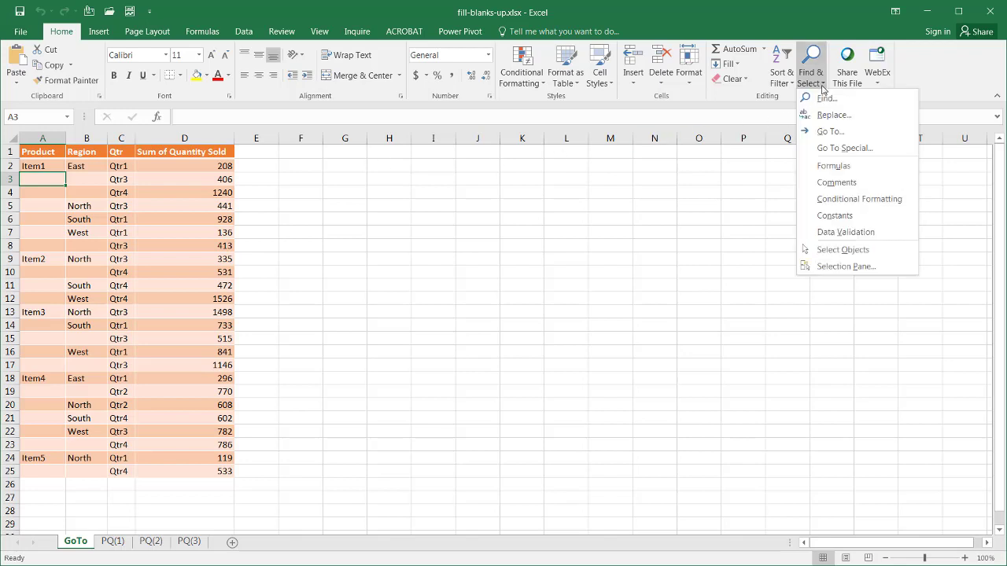
{"action": "left_click", "coordinate": [843, 147]}
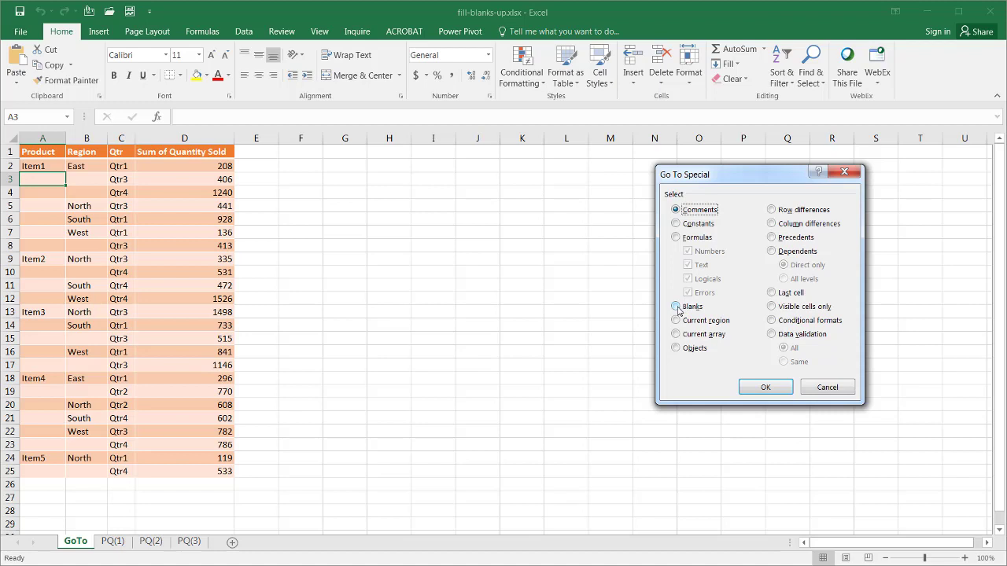
{"action": "left_click", "coordinate": [675, 307]}
{"action": "left_click", "coordinate": [765, 387]}
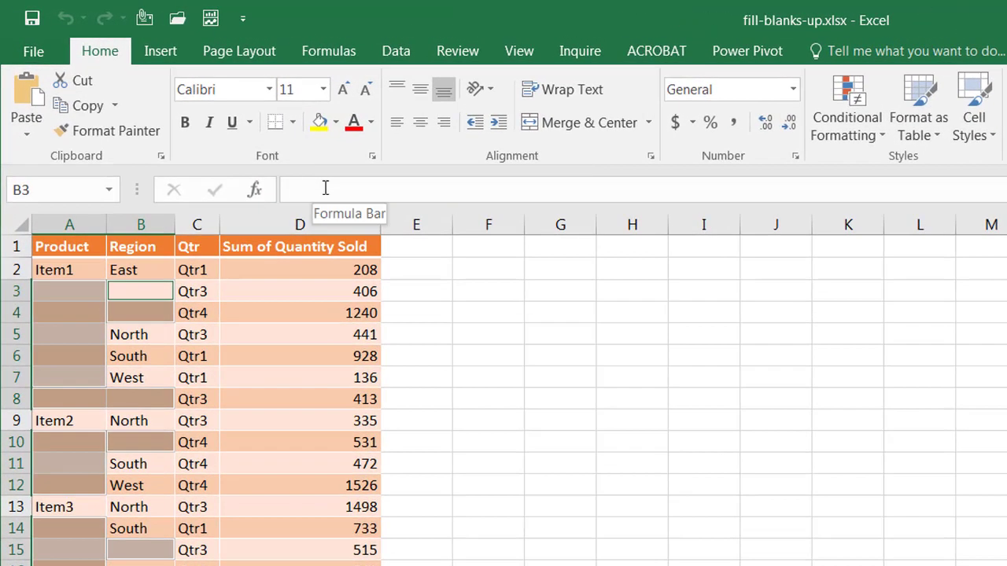
- Fill all selected blank cells at once with a relative reference to the cell above, entering =B2 for active cell B3
{"action": "left_click", "coordinate": [325, 188]}
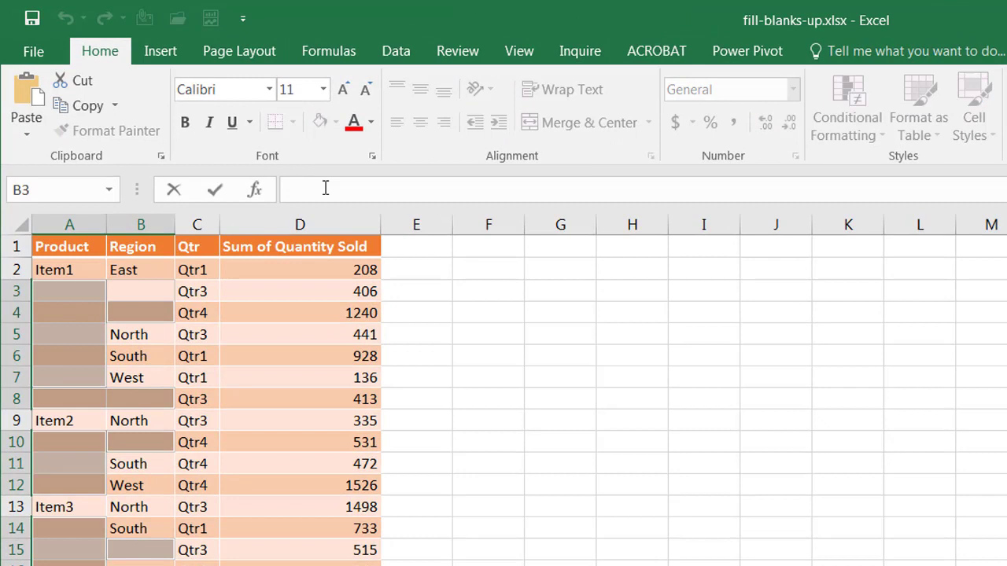
{"action": "type", "text": "="}
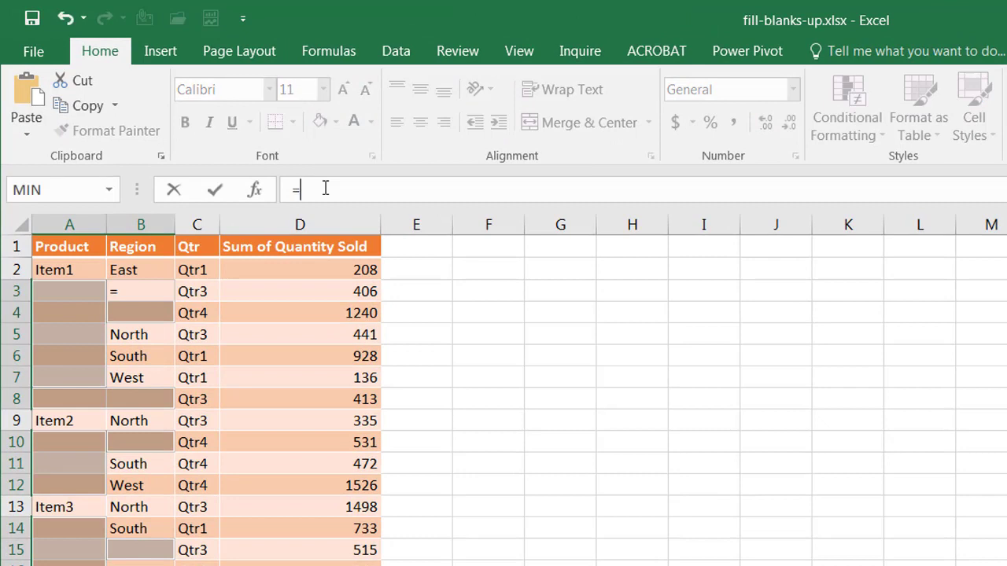
{"action": "left_click", "coordinate": [139, 270]}
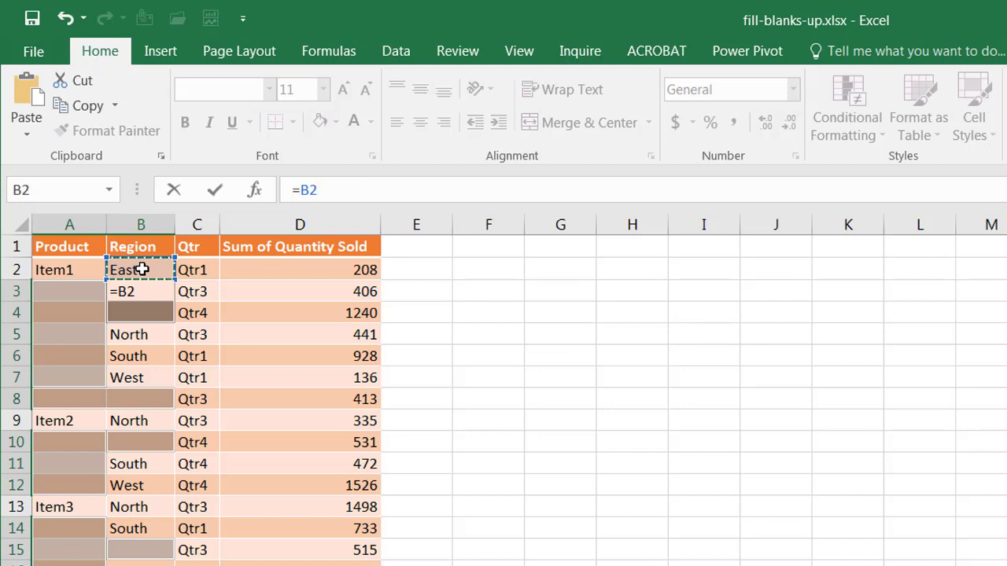
{"action": "key", "text": "ctrl+Return"}
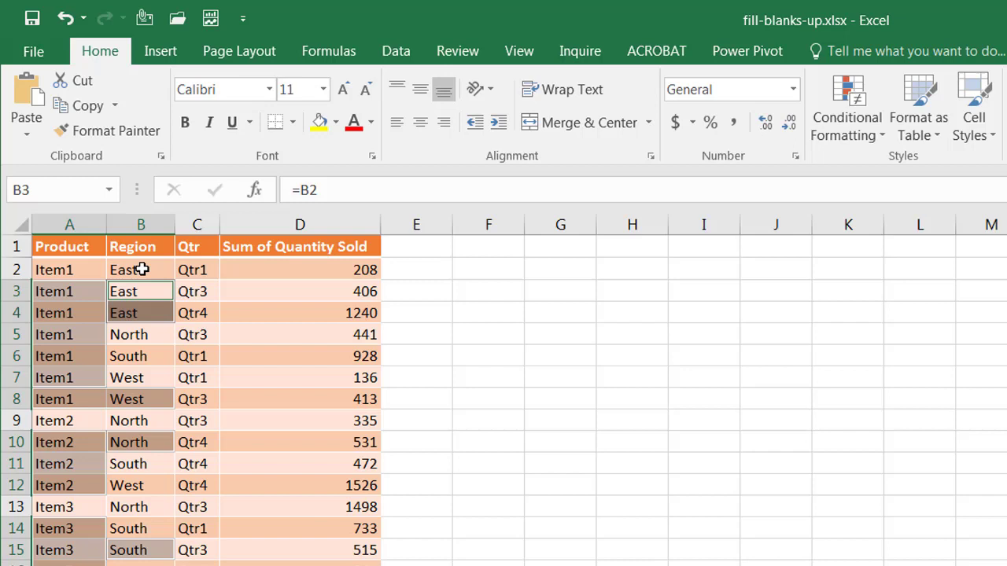
- Examine the formulas and original entries in the filled Product and Region columns
{"action": "left_click", "coordinate": [209, 421]}
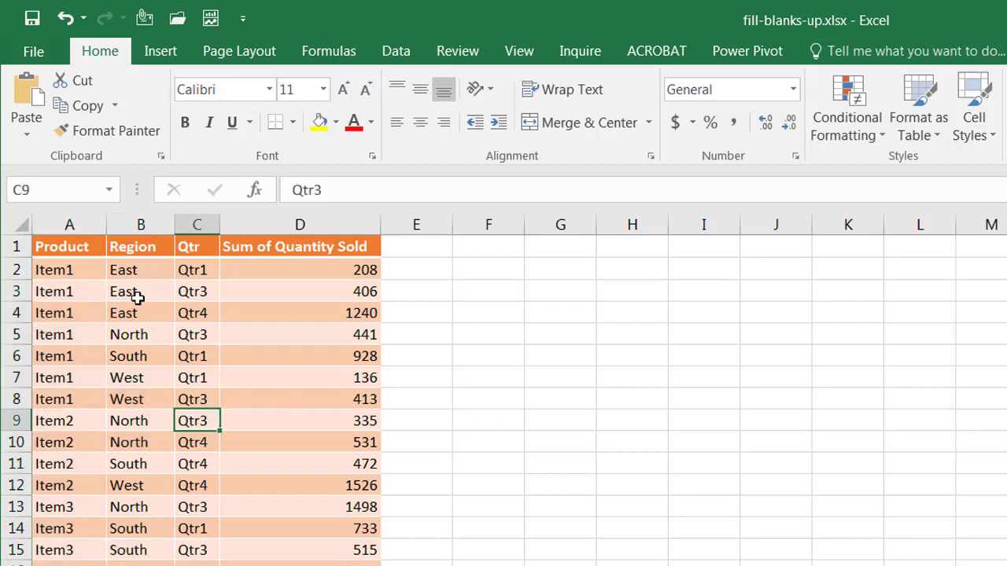
{"action": "left_click", "coordinate": [144, 313]}
{"action": "left_click", "coordinate": [149, 289]}
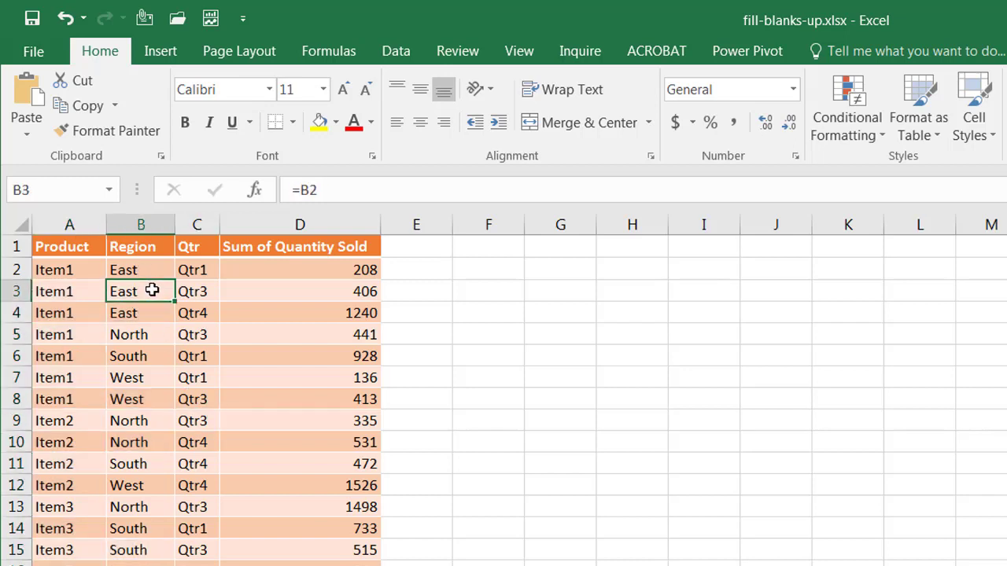
{"action": "left_click", "coordinate": [152, 271]}
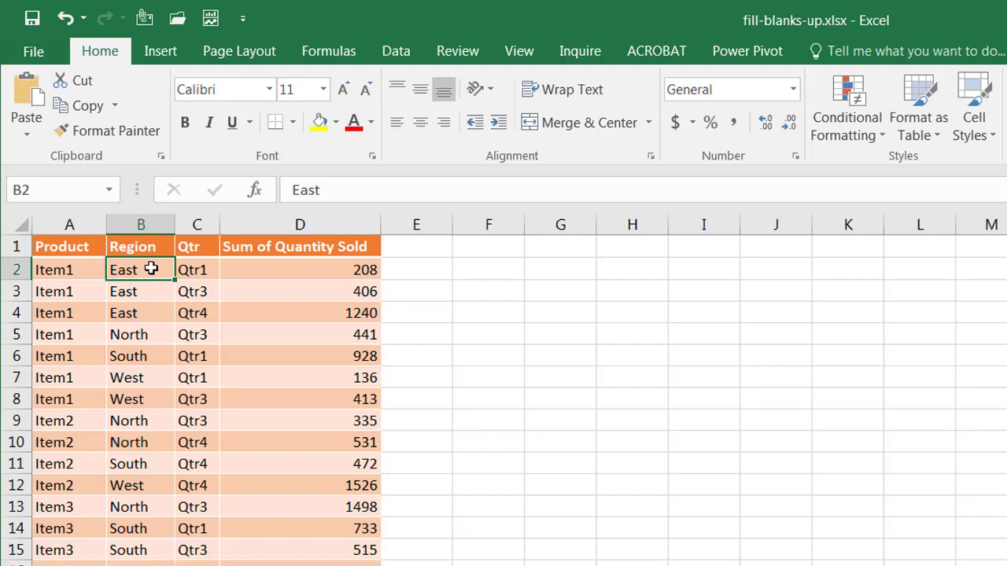
{"action": "left_click", "coordinate": [91, 293]}
{"action": "left_click", "coordinate": [83, 270]}
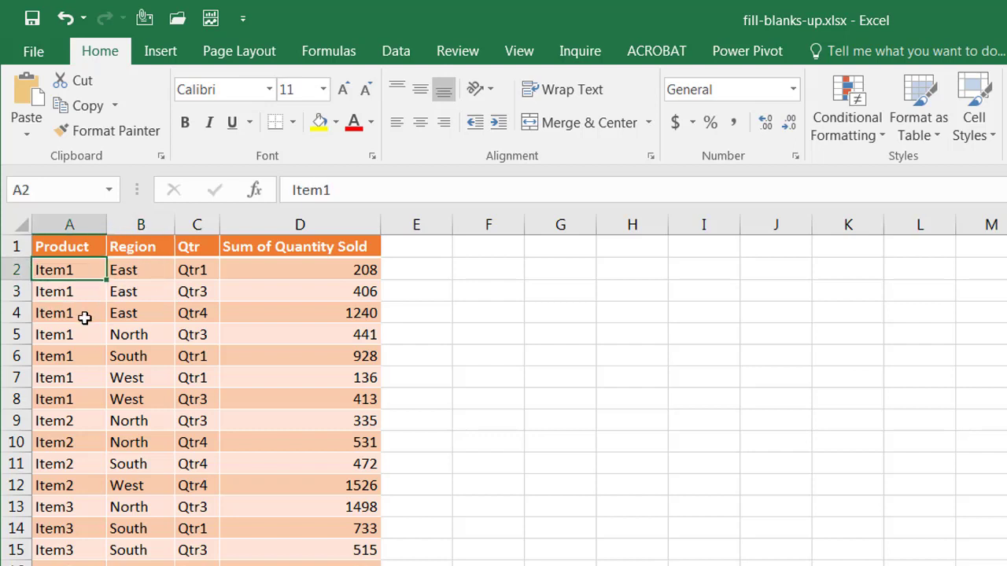
{"action": "left_click", "coordinate": [125, 329]}
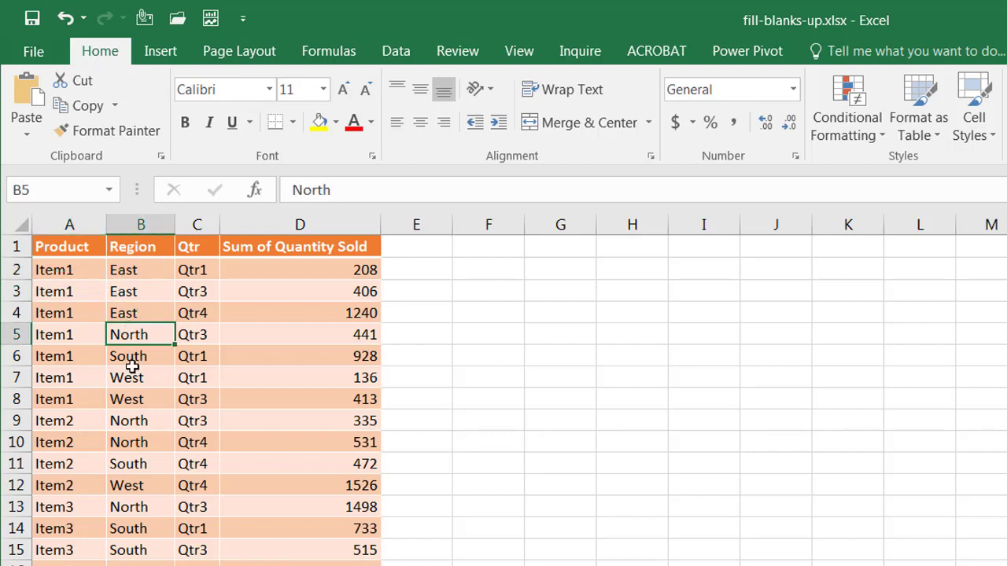
{"action": "left_click", "coordinate": [130, 354]}
{"action": "left_click", "coordinate": [133, 377]}
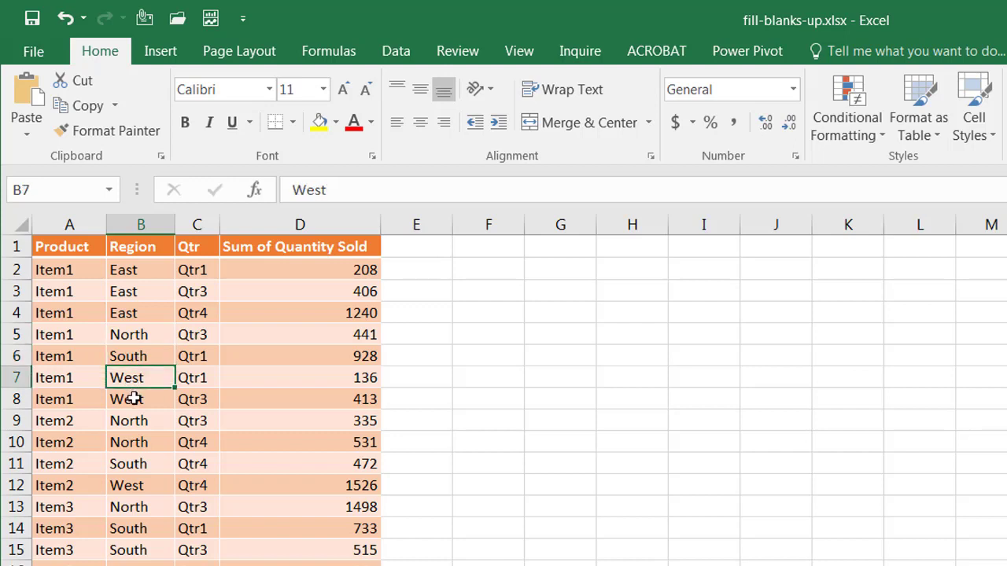
{"action": "left_click", "coordinate": [136, 399]}
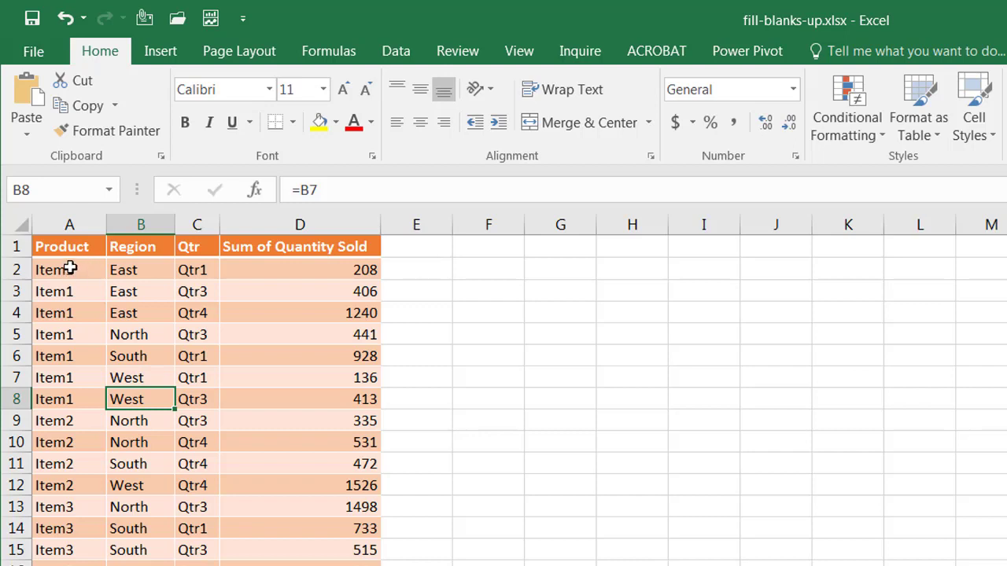
{"action": "left_click_drag", "start_coordinate": [64, 265], "coordinate": [370, 564]}
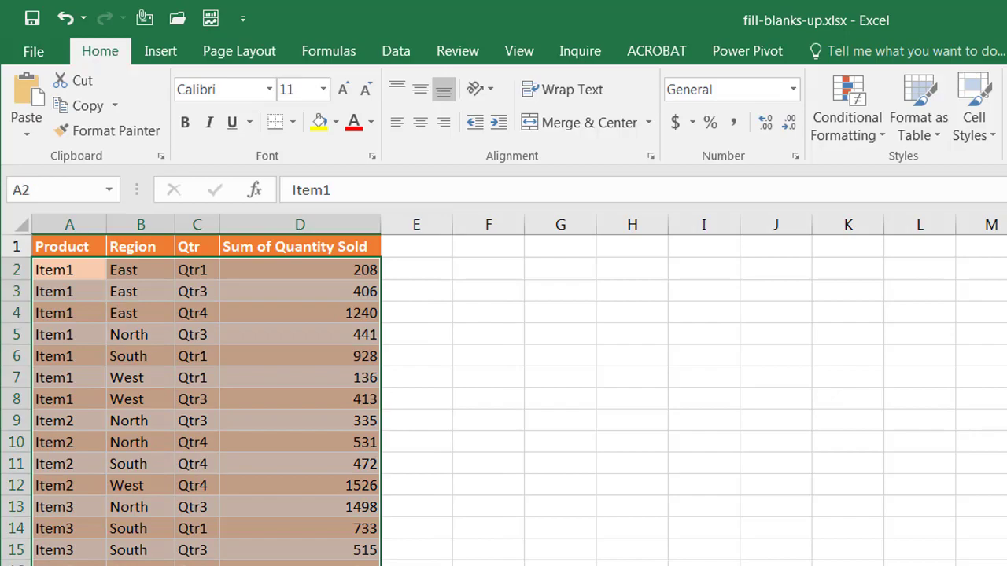
{"action": "left_click", "coordinate": [131, 294]}
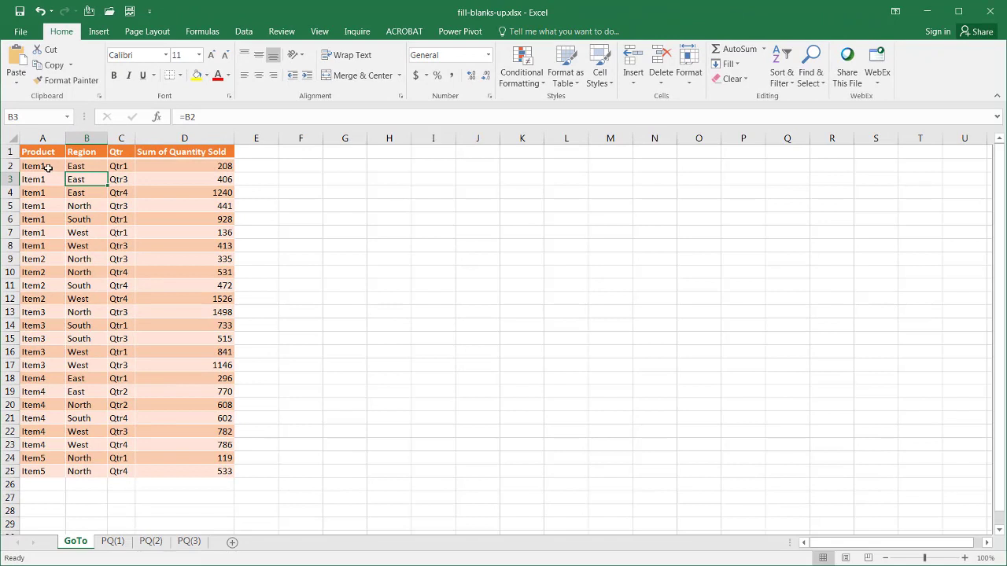
- Copy the entire table including its headers and paste it over itself as values only
{"action": "left_click_drag", "start_coordinate": [57, 236], "coordinate": [253, 248]}
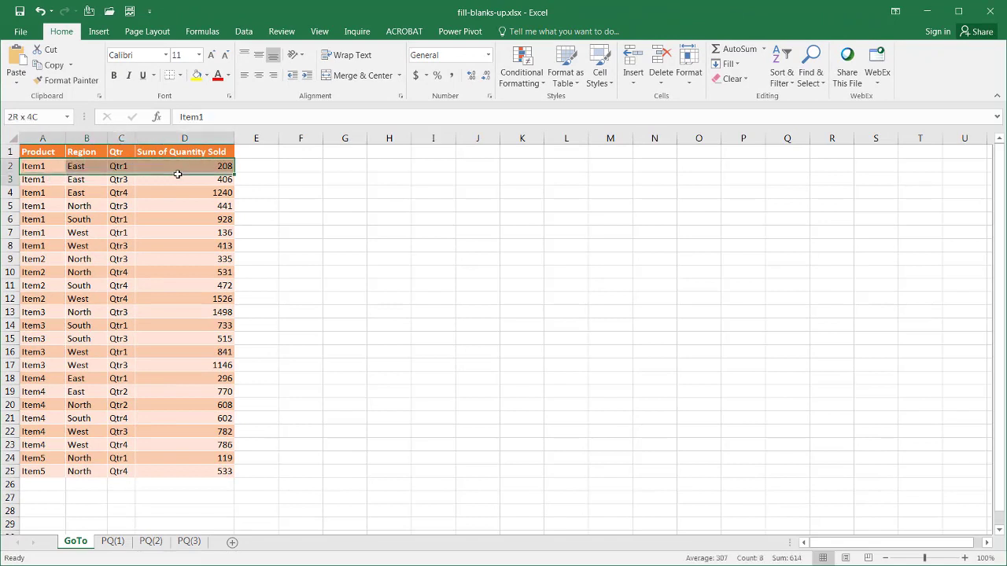
{"action": "left_click_drag", "start_coordinate": [177, 174], "coordinate": [180, 443]}
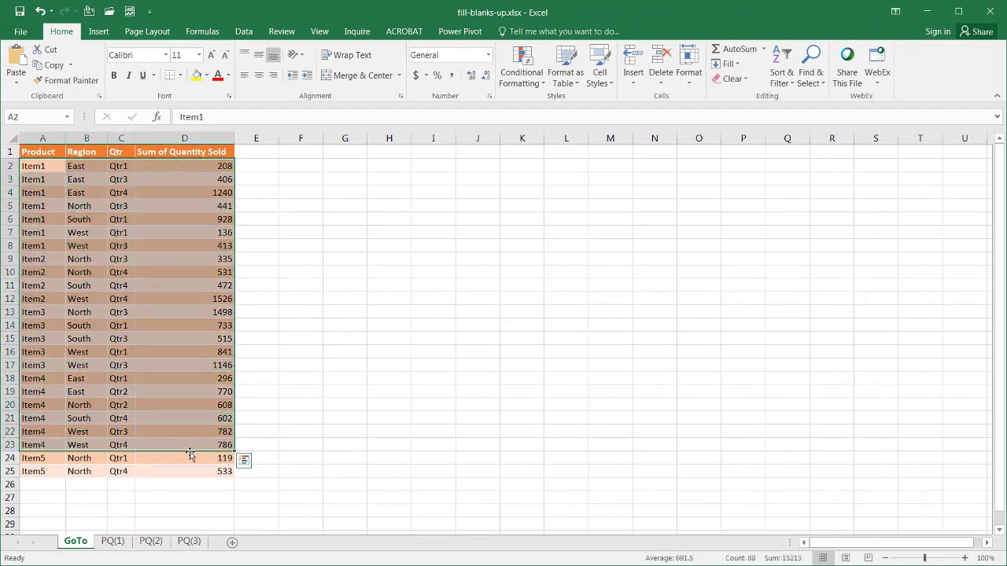
{"action": "left_click", "coordinate": [47, 162]}
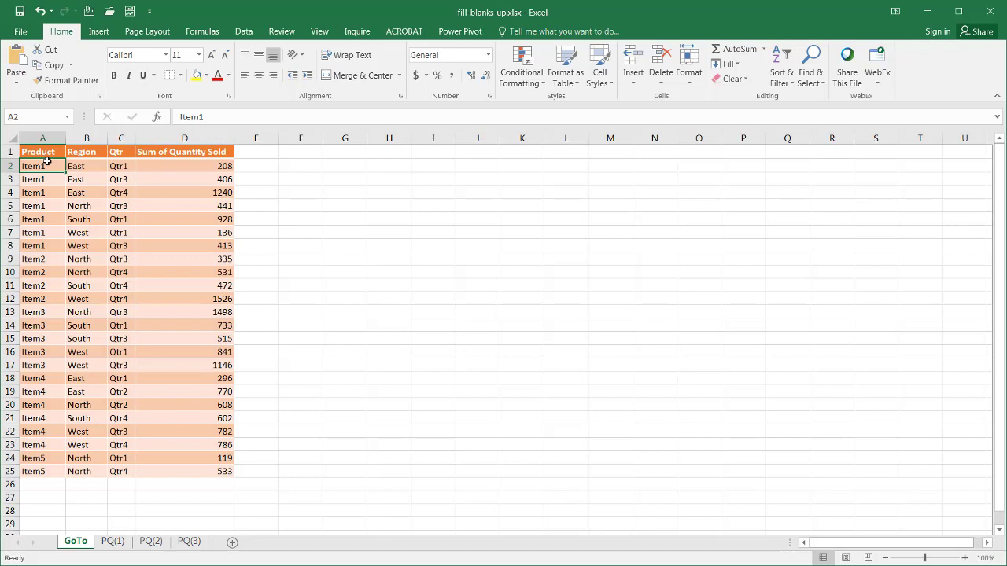
{"action": "key", "text": "ctrl+a"}
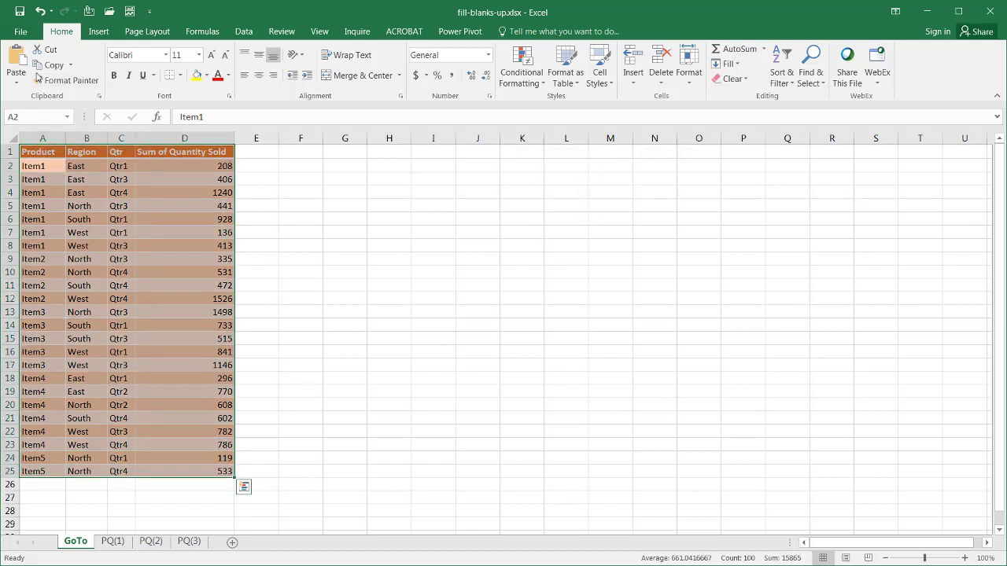
{"action": "key", "text": "ctrl+c"}
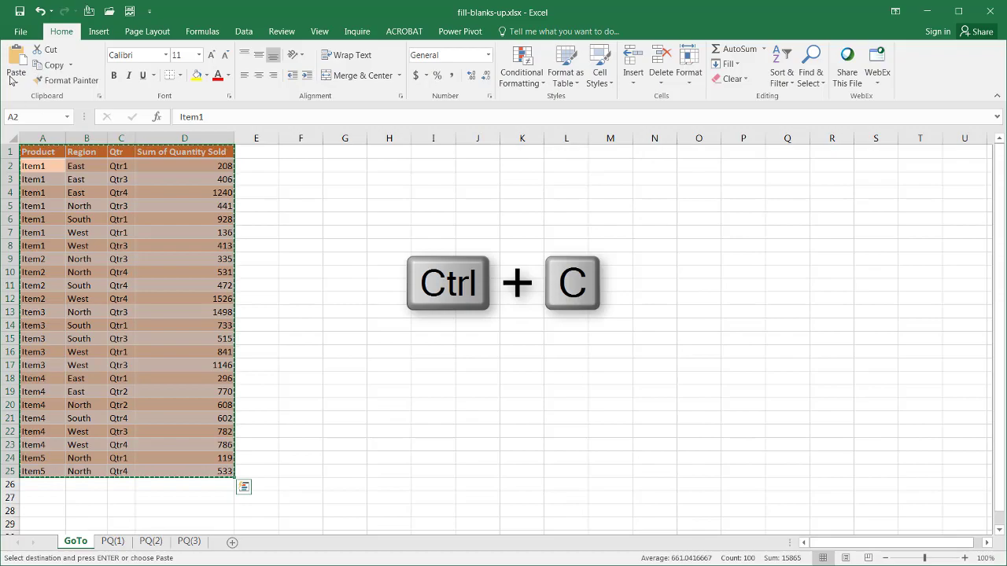
{"action": "left_click", "coordinate": [12, 81]}
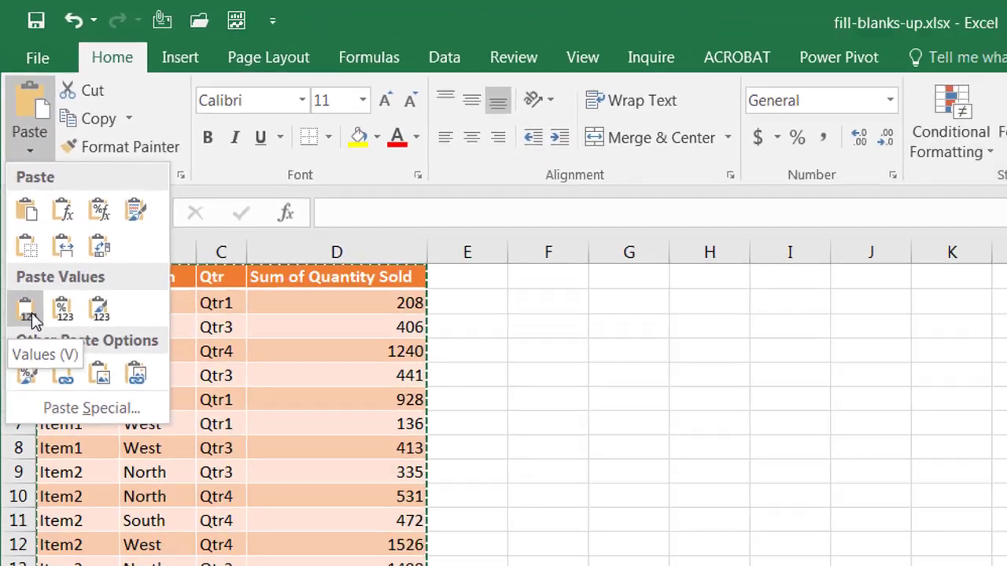
{"action": "left_click", "coordinate": [32, 315]}
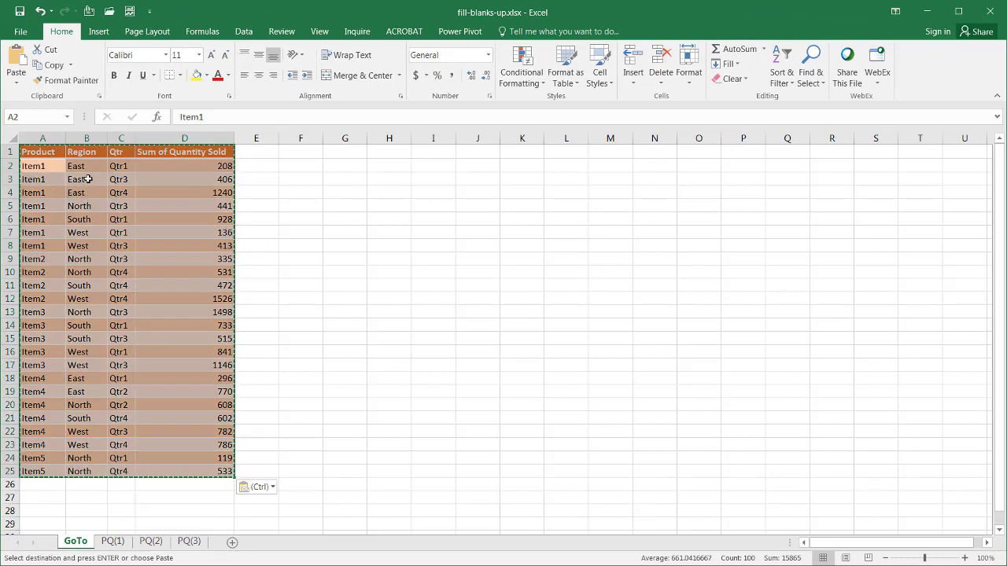
- Check whether Region cells B3 and B4 hold plain values, and clear the copy marquee
{"action": "left_click", "coordinate": [89, 179]}
{"action": "key", "text": "Down"}
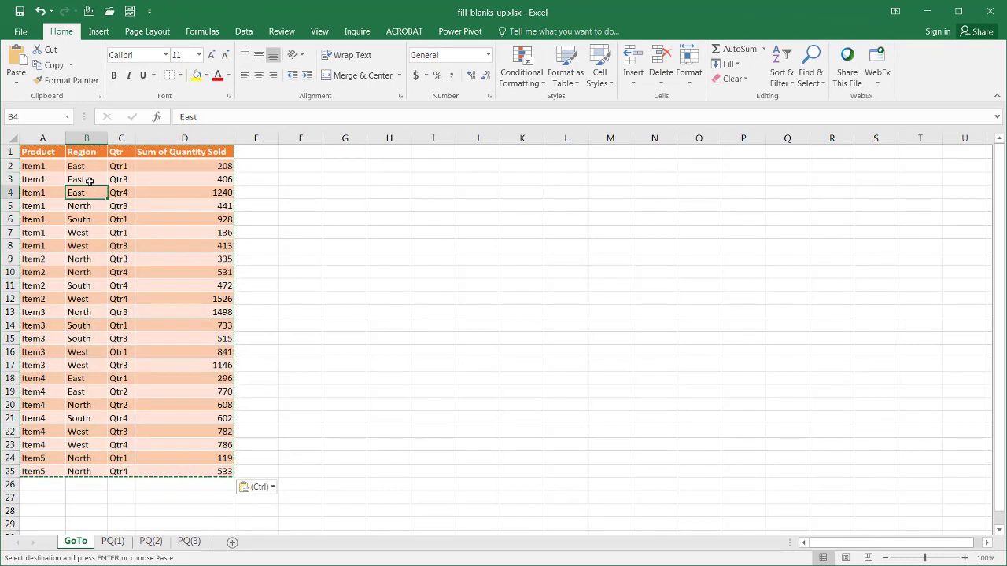
{"action": "key", "text": "Up"}
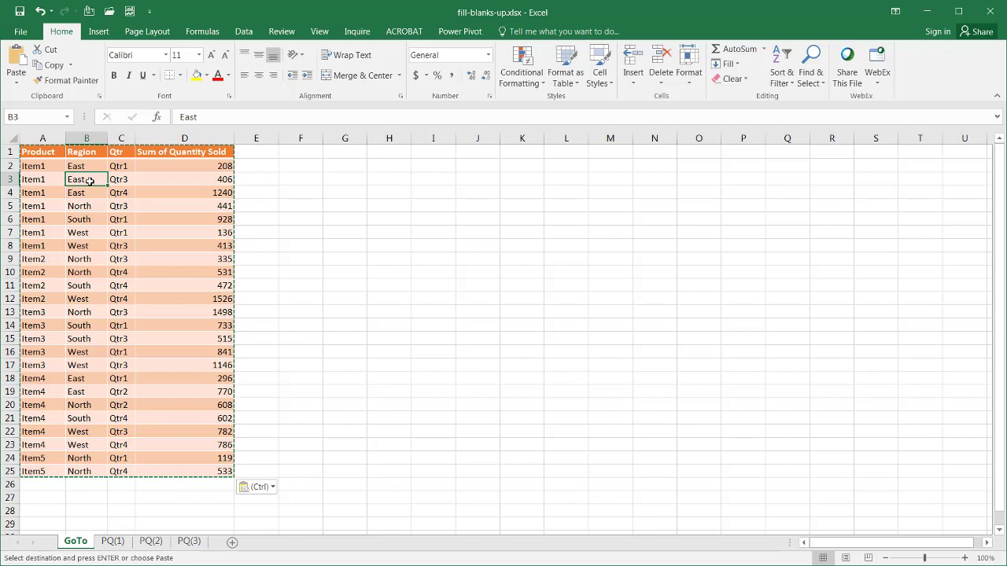
{"action": "key", "text": "Down"}
{"action": "key", "text": "Escape"}
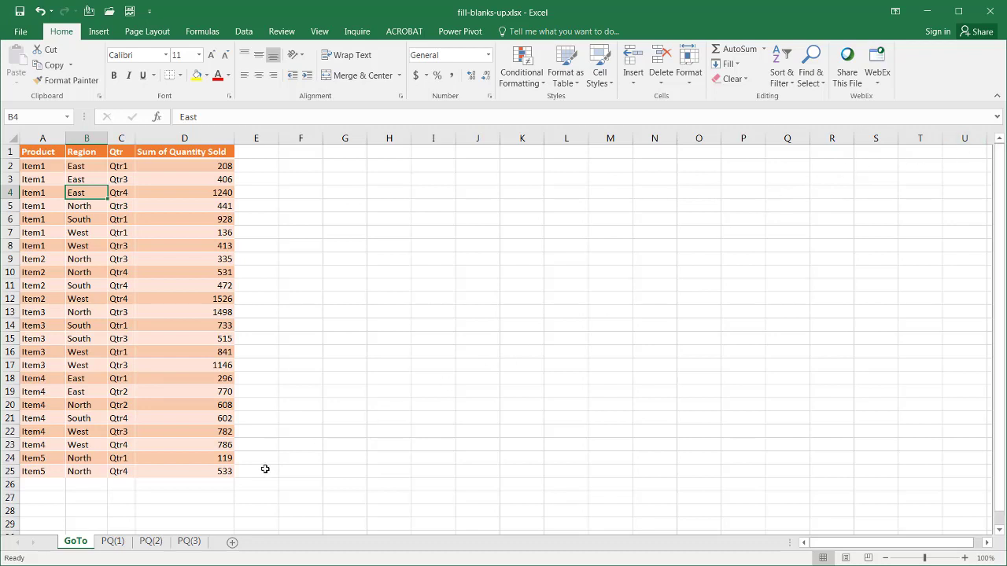
- Look through the PQ(1), PQ(2) and PQ(3) sheets and compare their table layouts and blank Product and Region cells
{"action": "left_click", "coordinate": [112, 542]}
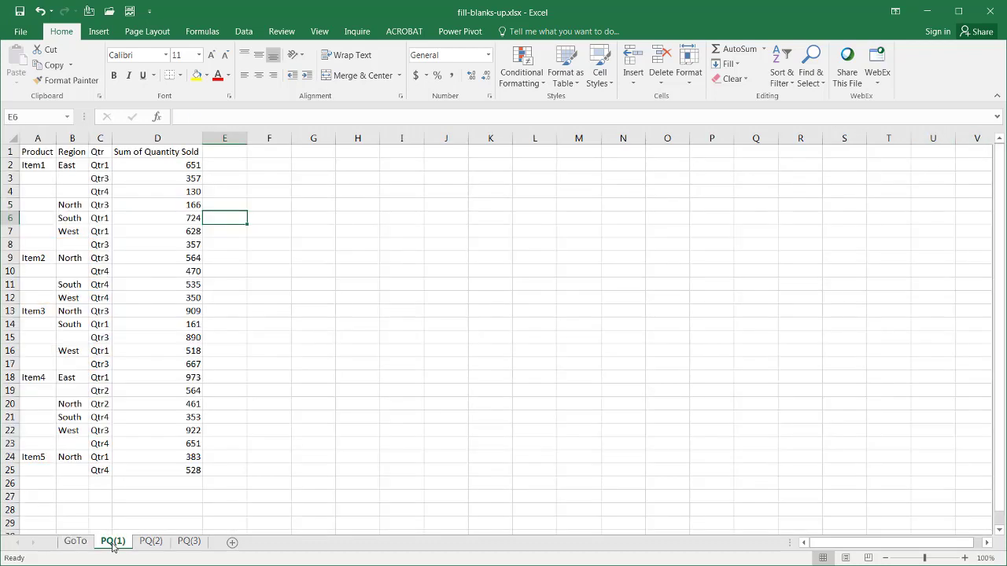
{"action": "left_click", "coordinate": [152, 543]}
{"action": "left_click", "coordinate": [189, 543]}
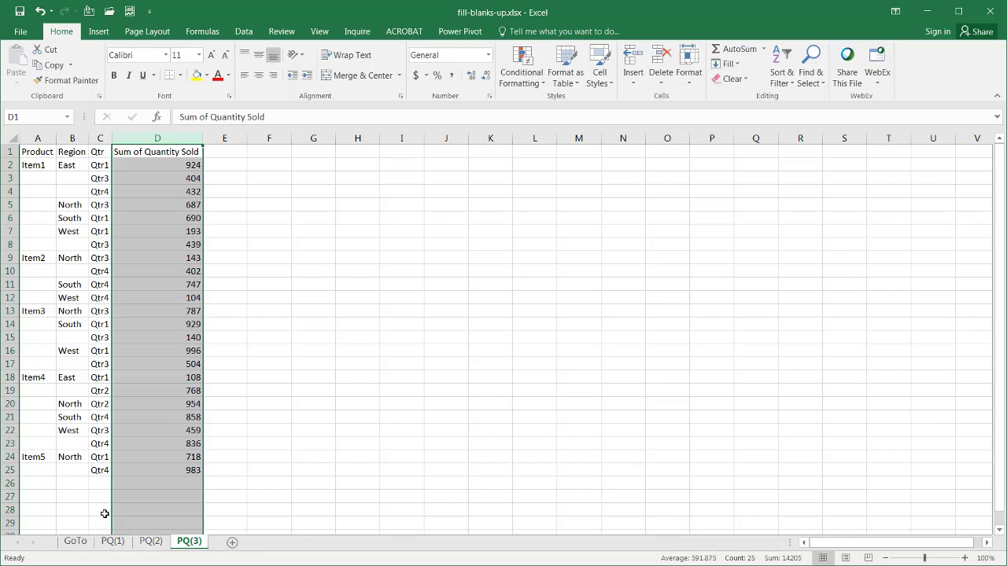
{"action": "left_click", "coordinate": [113, 543]}
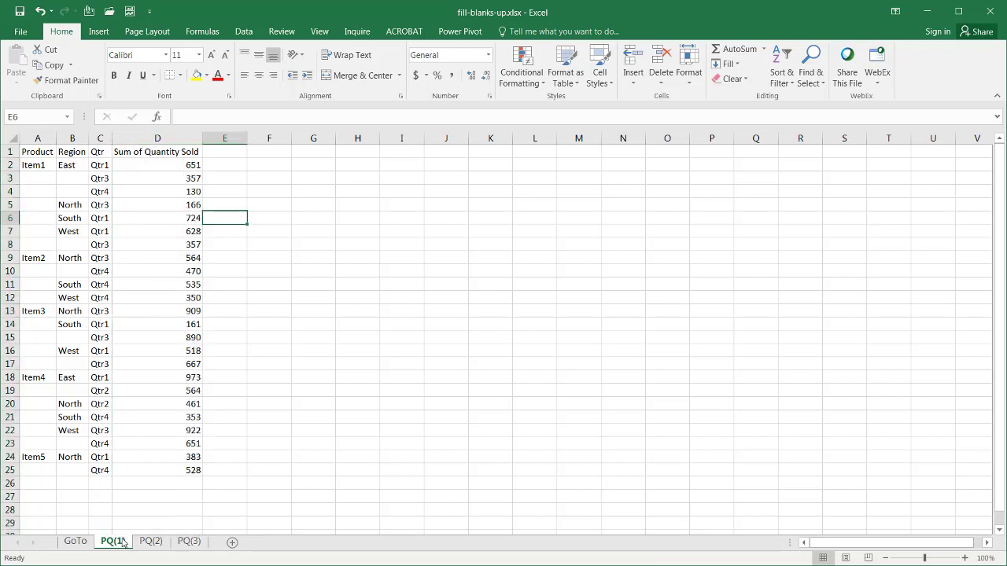
{"action": "left_click", "coordinate": [146, 543]}
{"action": "left_click", "coordinate": [191, 543]}
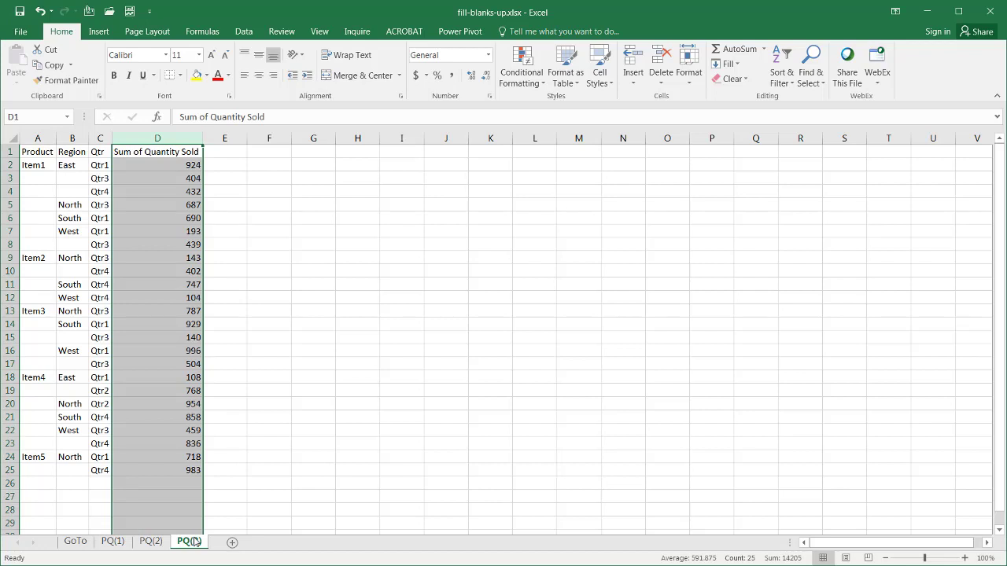
{"action": "left_click", "coordinate": [60, 300]}
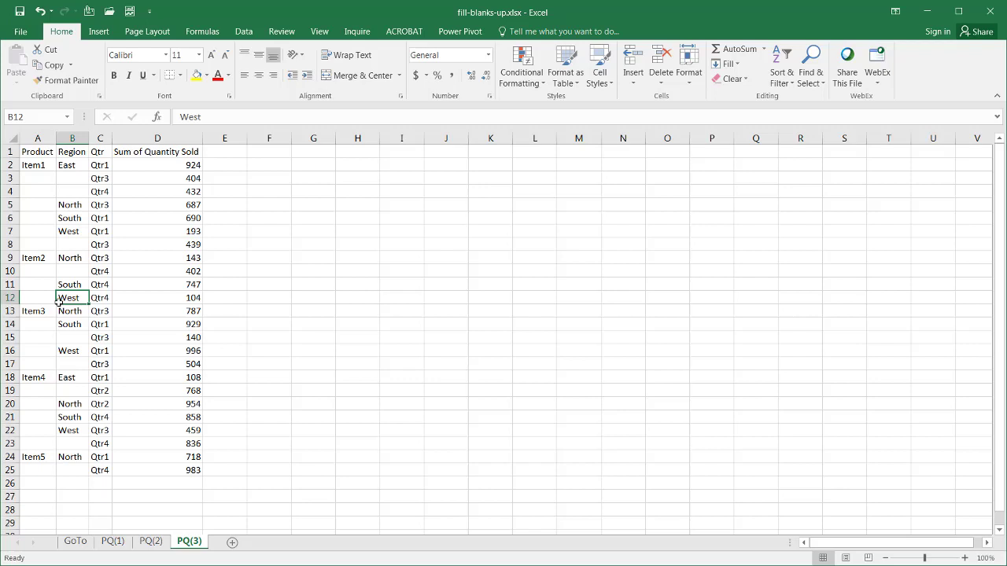
{"action": "left_click", "coordinate": [33, 283]}
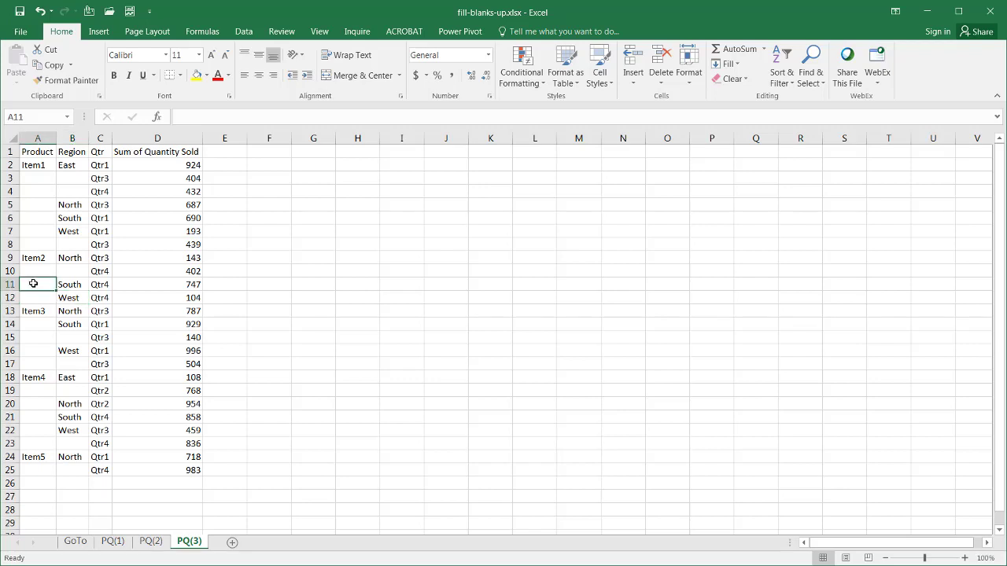
{"action": "left_click", "coordinate": [244, 32]}
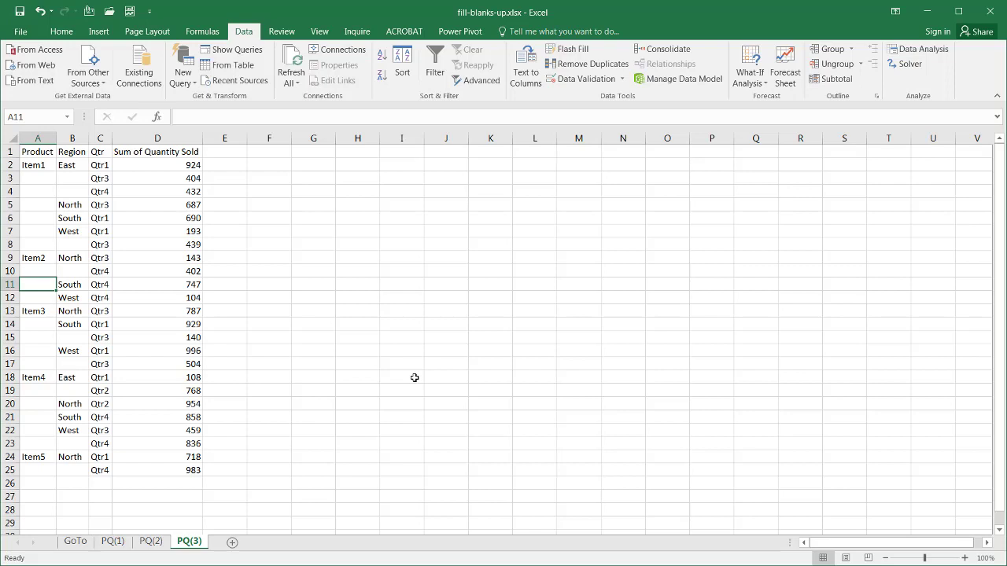
{"action": "left_click", "coordinate": [121, 543]}
{"action": "left_click", "coordinate": [150, 543]}
{"action": "left_click", "coordinate": [191, 542]}
{"action": "left_click", "coordinate": [233, 406]}
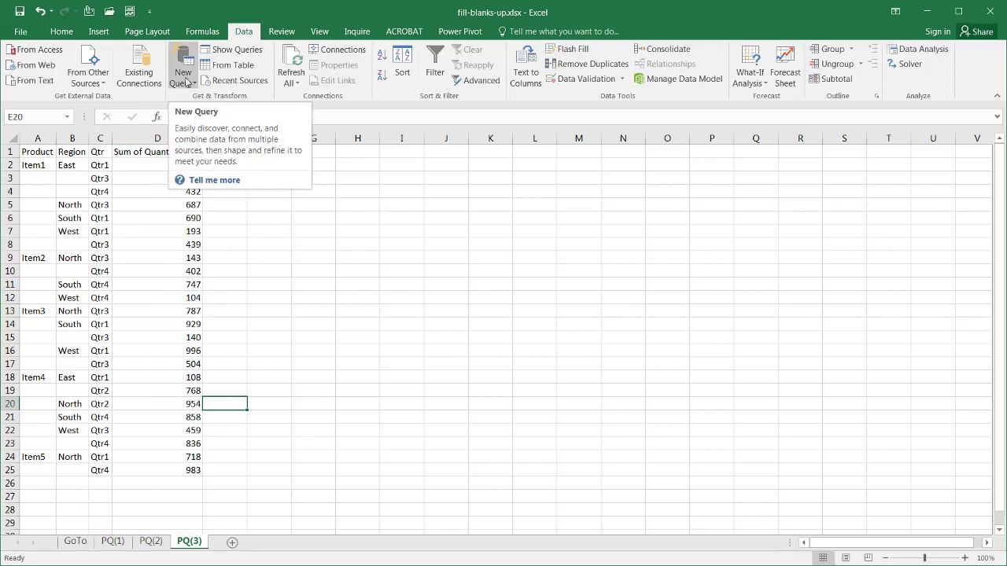
- Create a new query from a workbook file, importing fill-blanks-up.xlsx
{"action": "left_click", "coordinate": [186, 81]}
{"action": "mouse_move", "coordinate": [220, 116]}
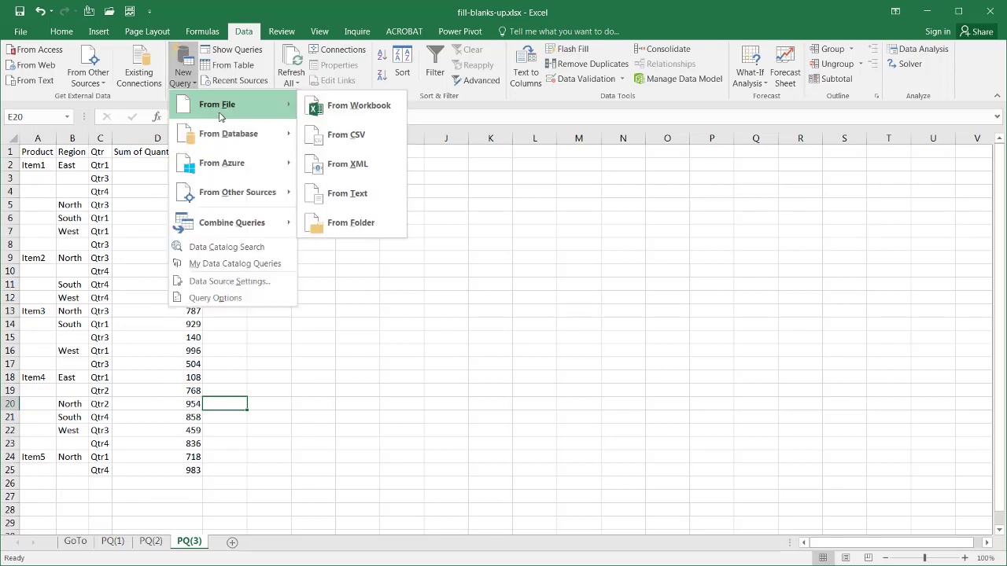
{"action": "left_click", "coordinate": [353, 106]}
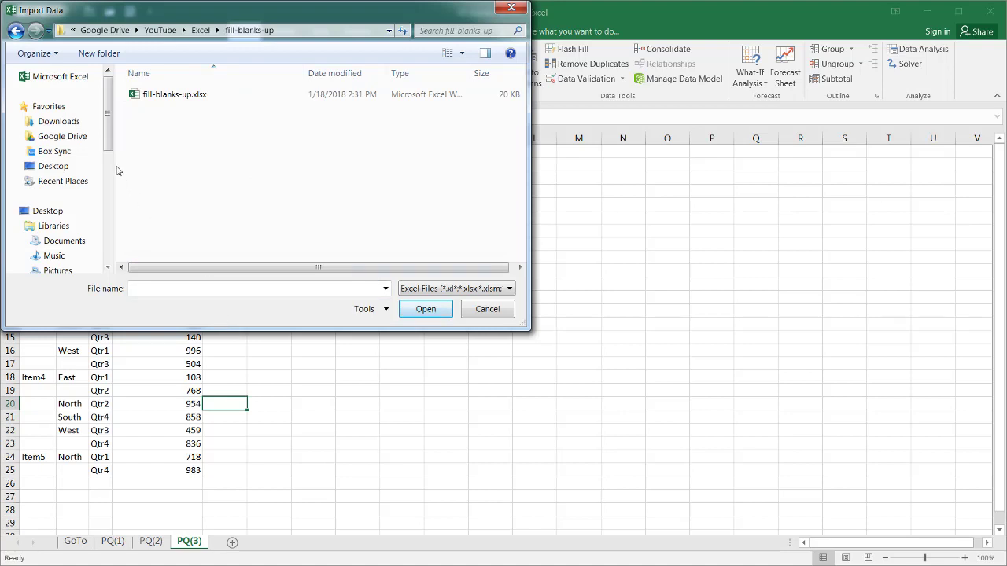
{"action": "left_click", "coordinate": [161, 98]}
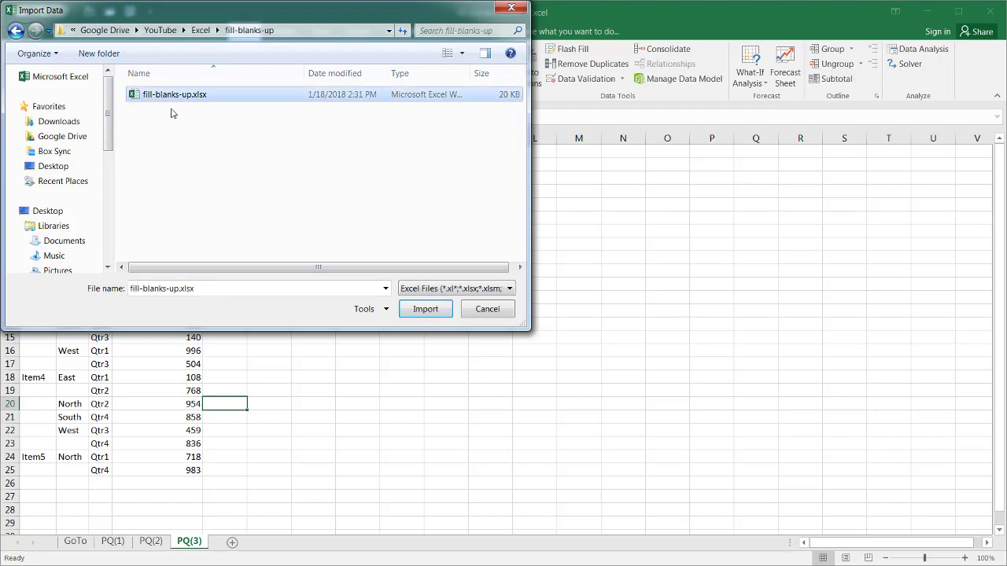
{"action": "left_click", "coordinate": [415, 311]}
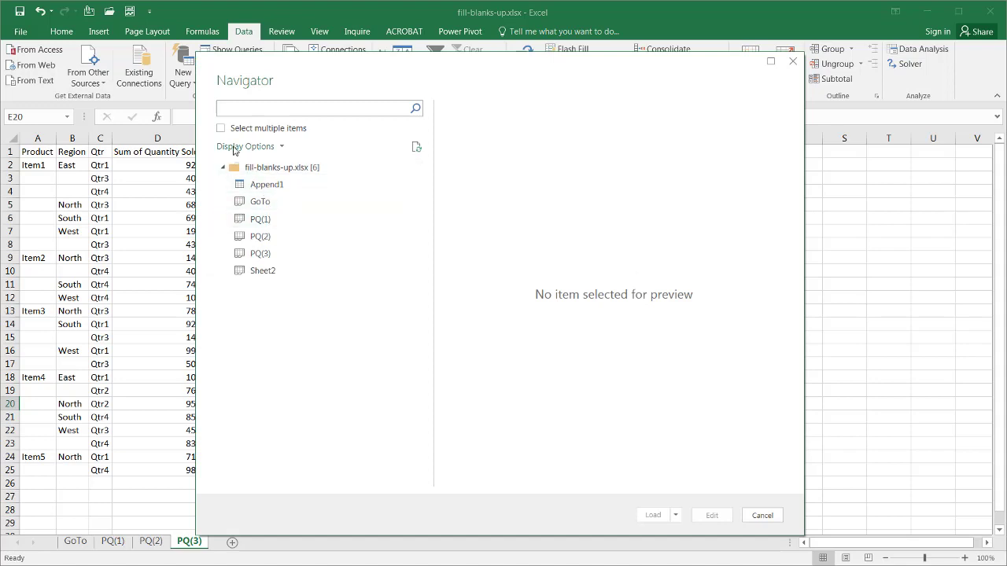
- Select PQ(1), PQ(2) and PQ(3) together and load them as connections only, without adding them to the Data Model
{"action": "left_click", "coordinate": [221, 129]}
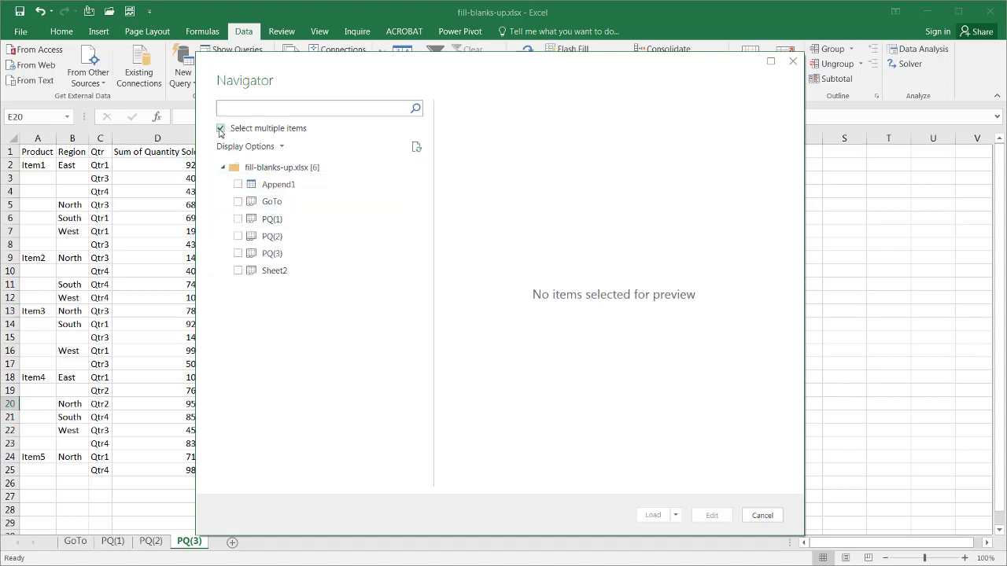
{"action": "left_click", "coordinate": [238, 220]}
{"action": "left_click", "coordinate": [238, 237]}
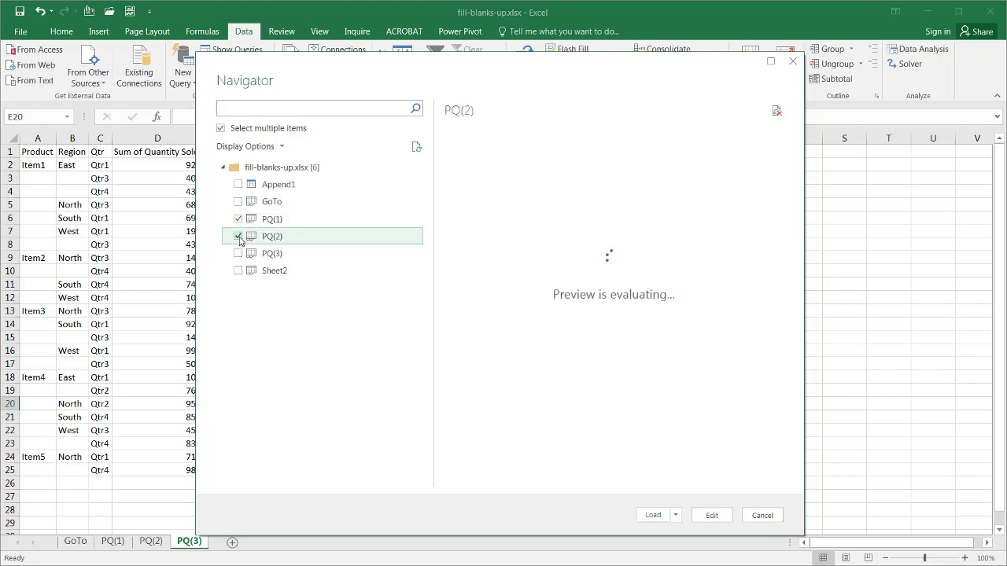
{"action": "left_click", "coordinate": [239, 254]}
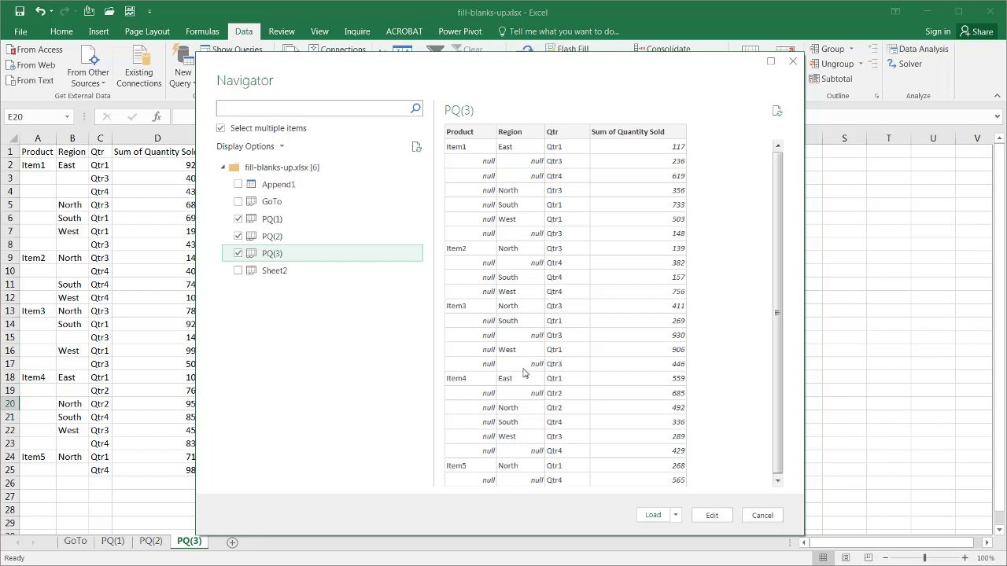
{"action": "left_click", "coordinate": [678, 519]}
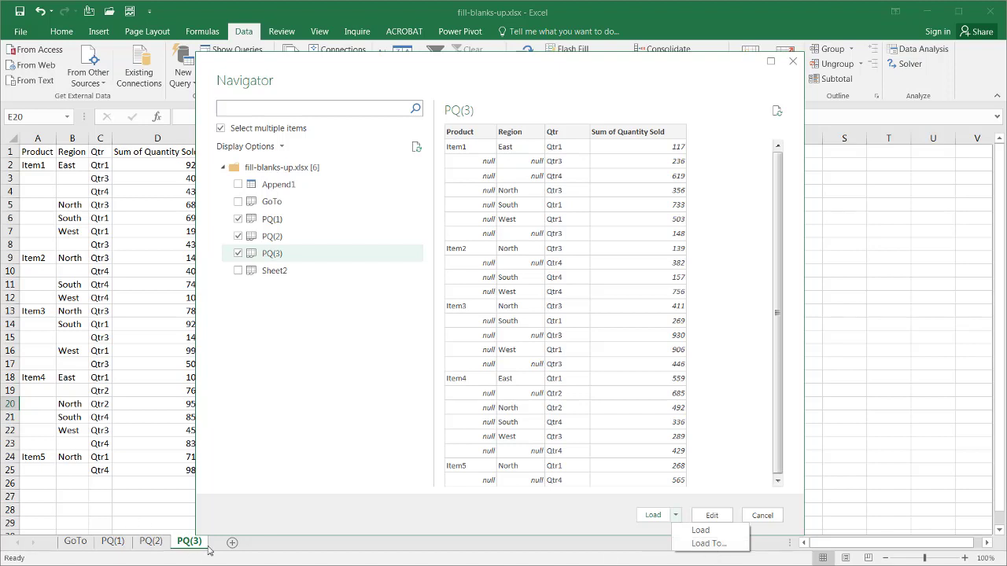
{"action": "left_click", "coordinate": [717, 543]}
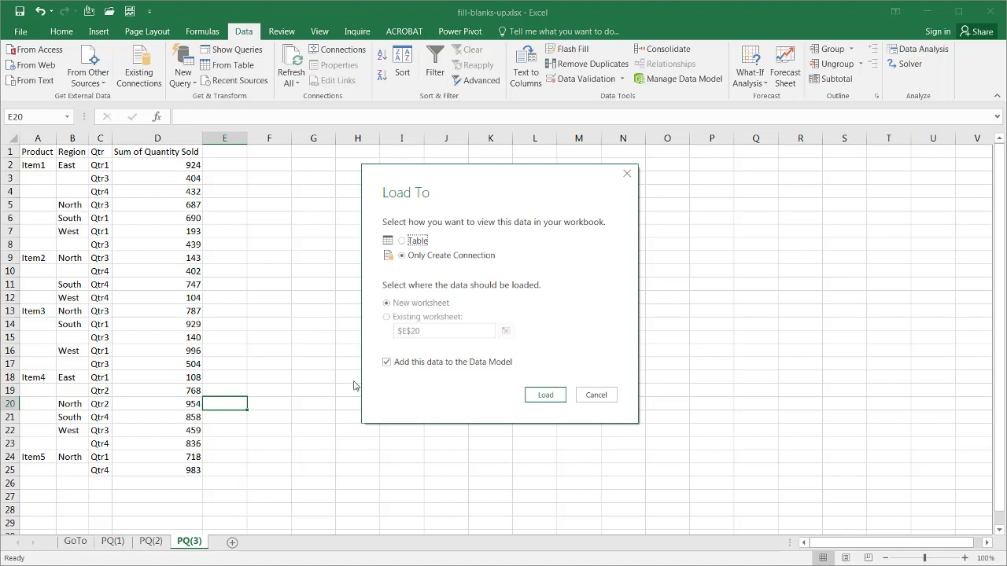
{"action": "left_click", "coordinate": [386, 362]}
{"action": "left_click", "coordinate": [531, 394]}
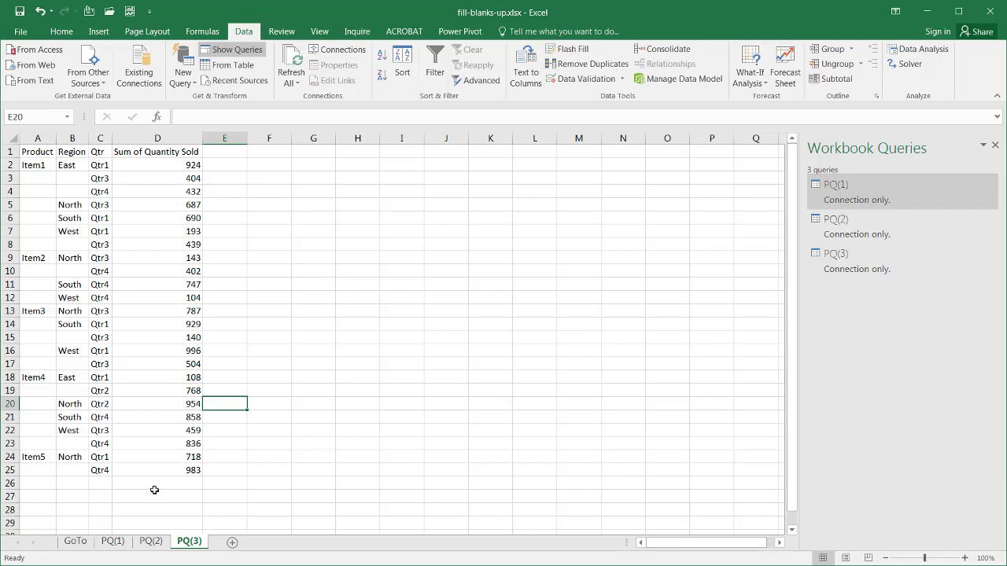
{"action": "left_click", "coordinate": [144, 543]}
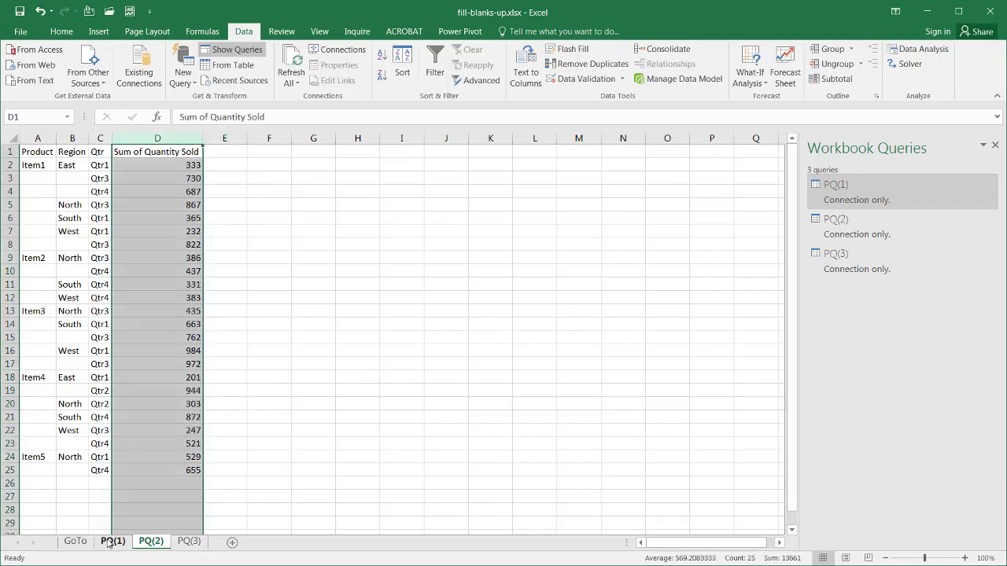
{"action": "left_click", "coordinate": [111, 542]}
{"action": "left_click", "coordinate": [185, 543]}
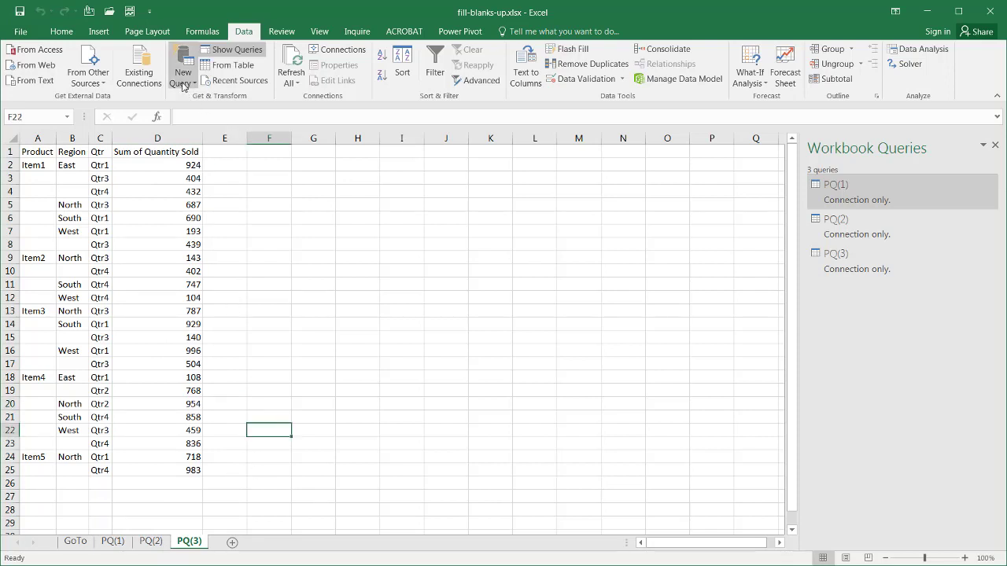
- Append the PQ(1), PQ(2) and PQ(3) queries into one combined query with the three-or-more-tables option
{"action": "left_click", "coordinate": [189, 83]}
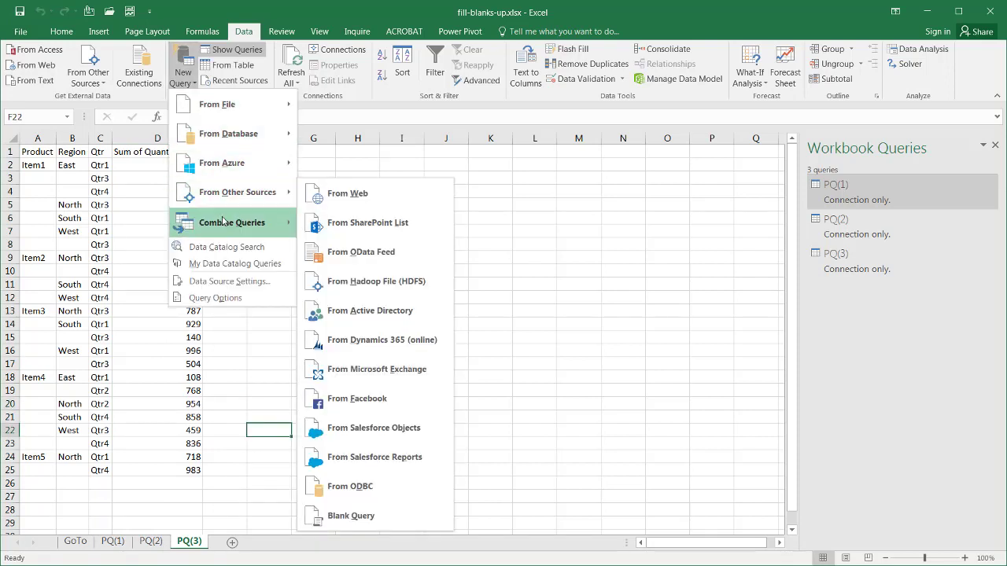
{"action": "mouse_move", "coordinate": [224, 222]}
{"action": "left_click", "coordinate": [327, 252]}
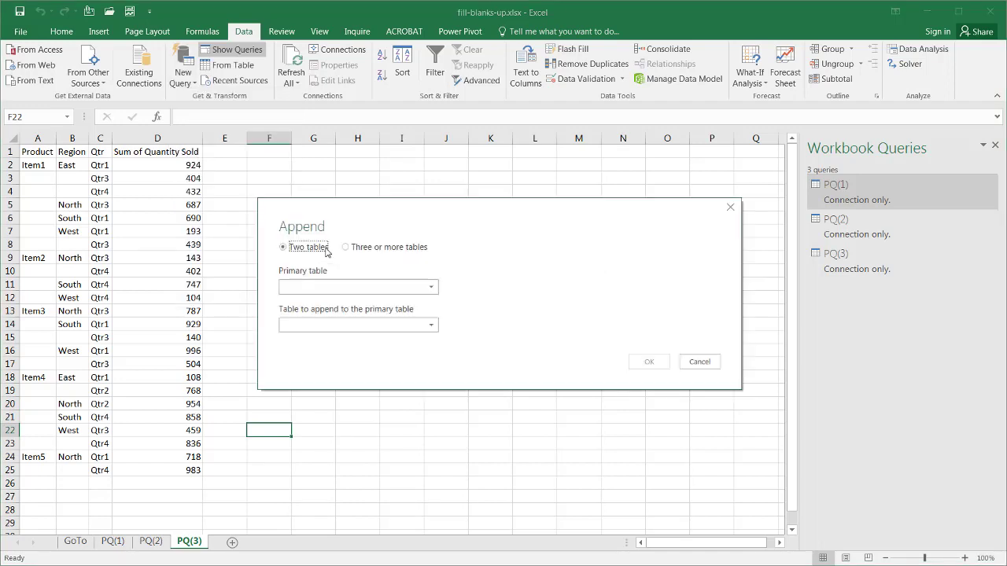
{"action": "left_click", "coordinate": [346, 248]}
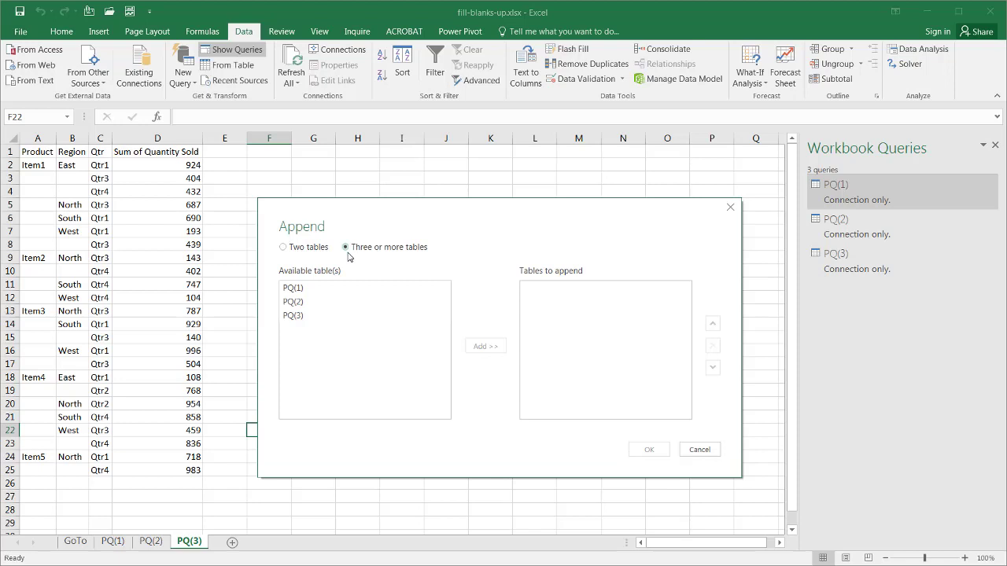
{"action": "left_click", "coordinate": [292, 292]}
{"action": "left_click", "coordinate": [292, 293]}
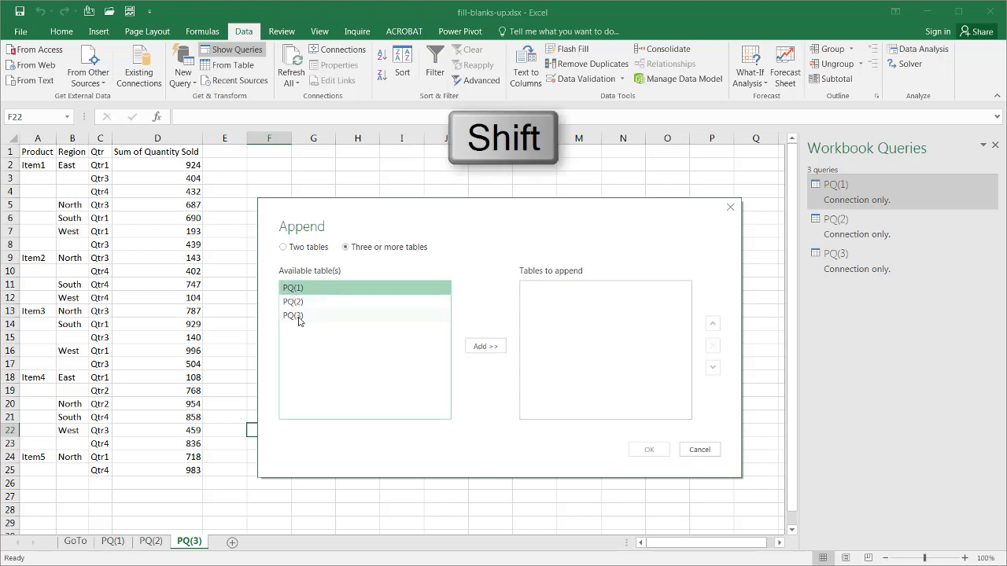
{"action": "left_click", "coordinate": [297, 317], "text": "shift"}
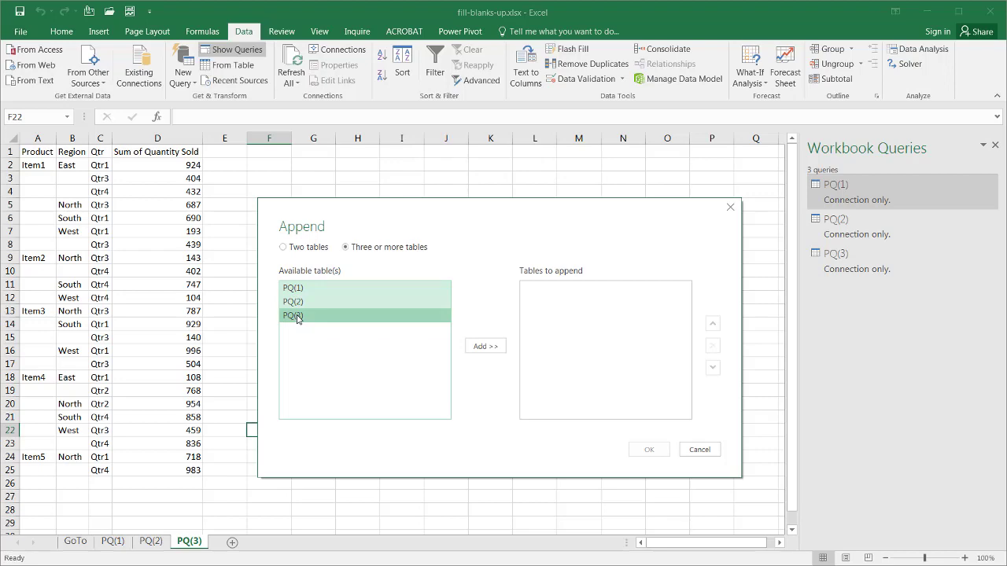
{"action": "left_click", "coordinate": [495, 351]}
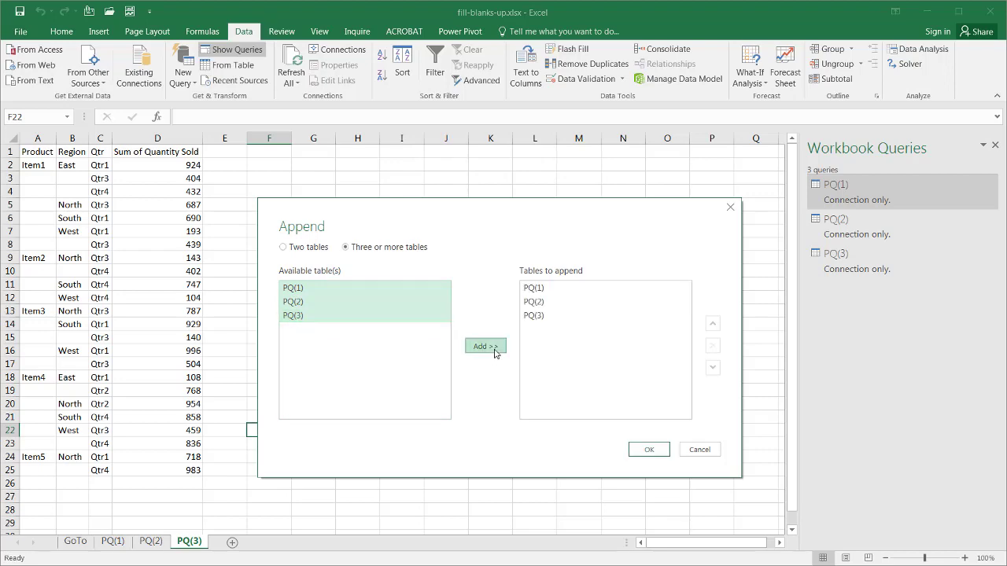
{"action": "left_click", "coordinate": [649, 450]}
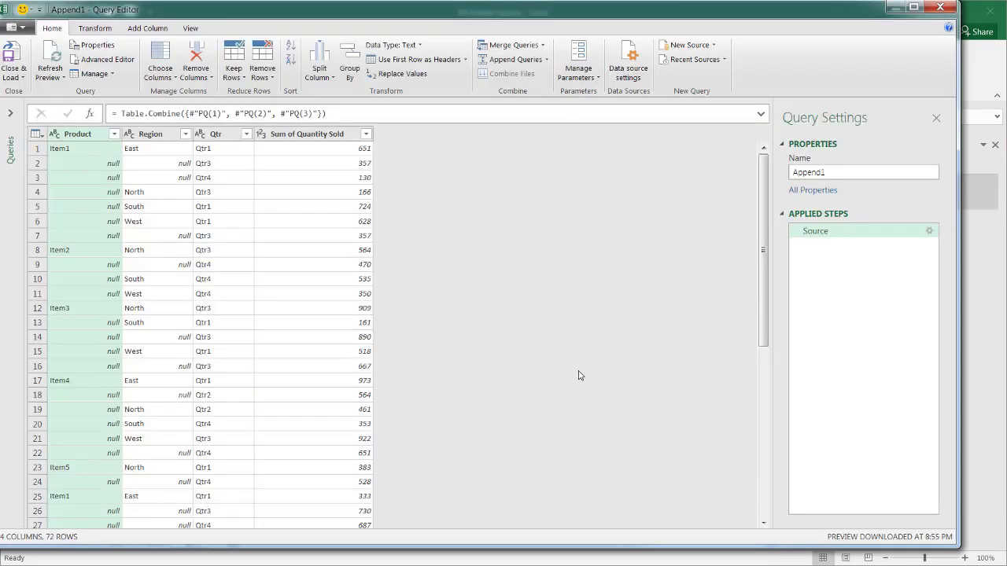
- Fill the null cells downward in the Product and Region columns of the appended query and load it into the workbook
{"action": "left_click", "coordinate": [101, 162]}
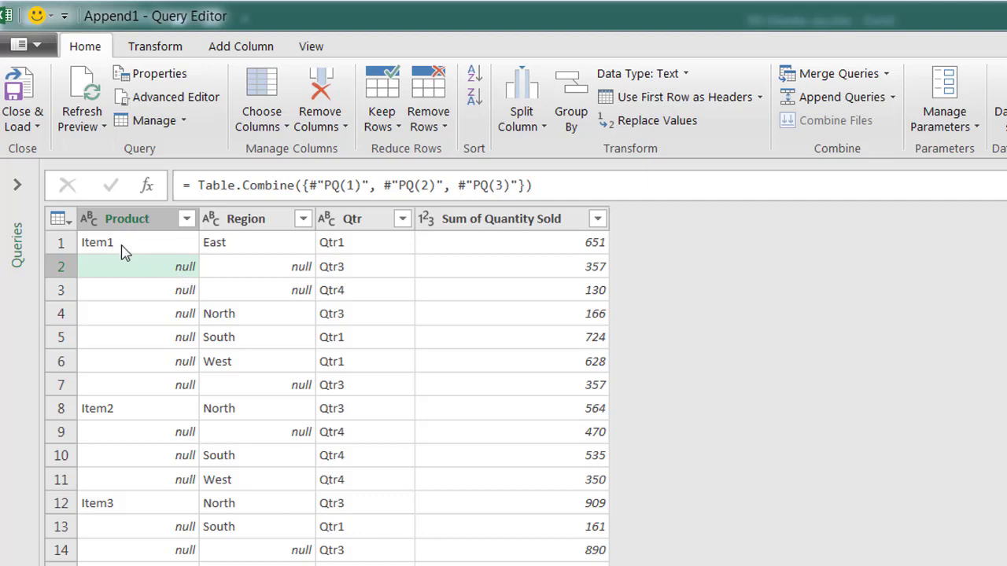
{"action": "left_click", "coordinate": [262, 271]}
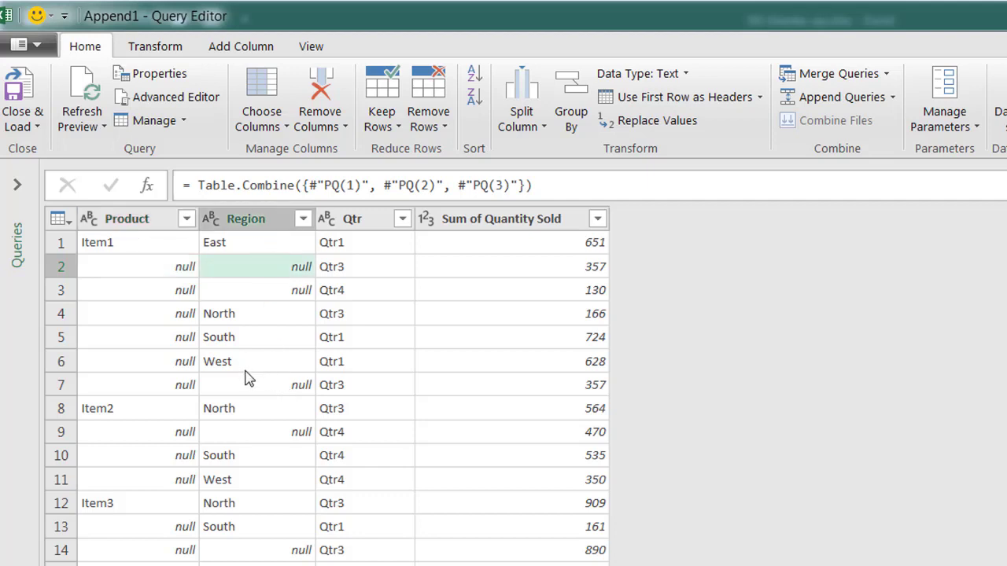
{"action": "left_click", "coordinate": [137, 224]}
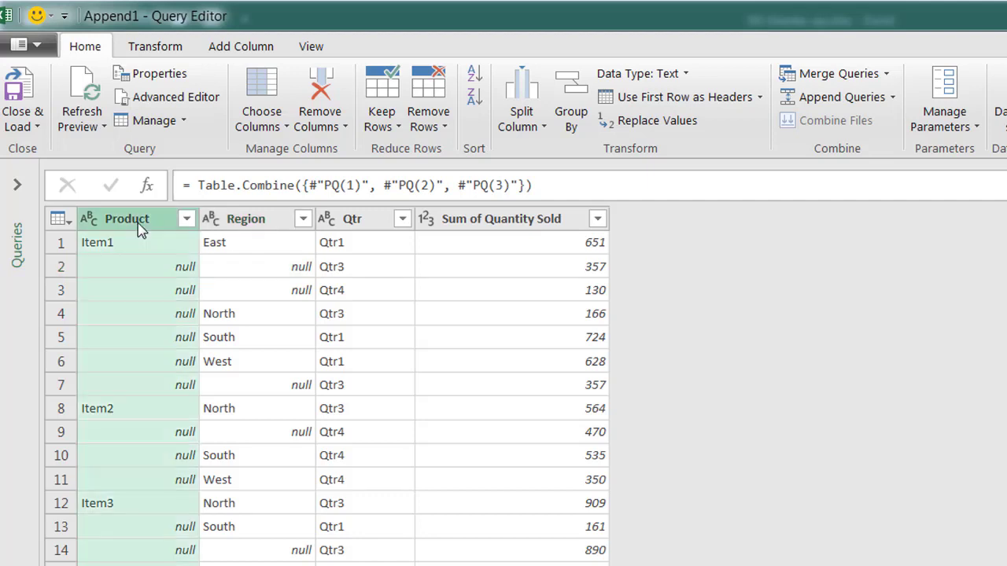
{"action": "left_click", "coordinate": [239, 225], "text": "ctrl"}
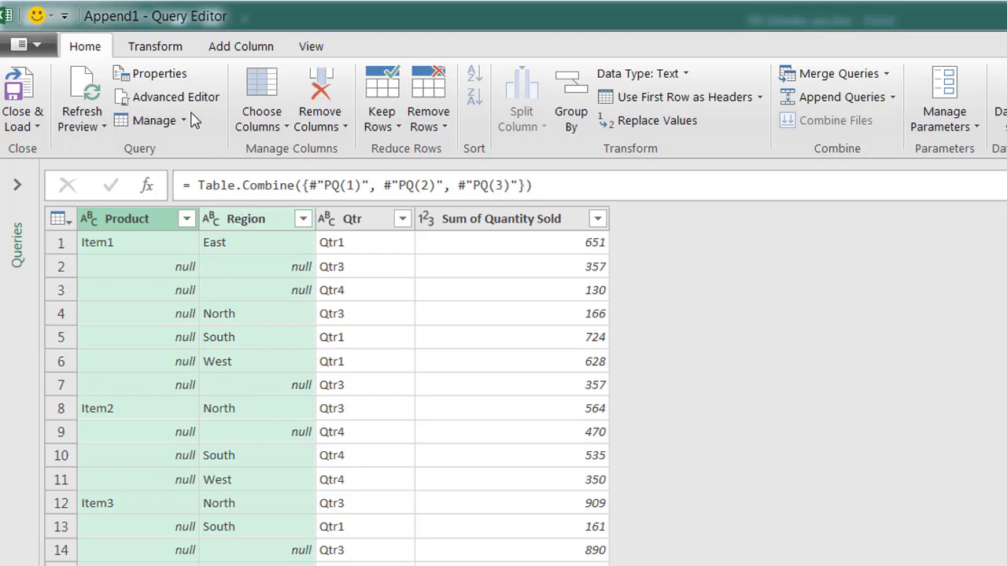
{"action": "left_click", "coordinate": [168, 54]}
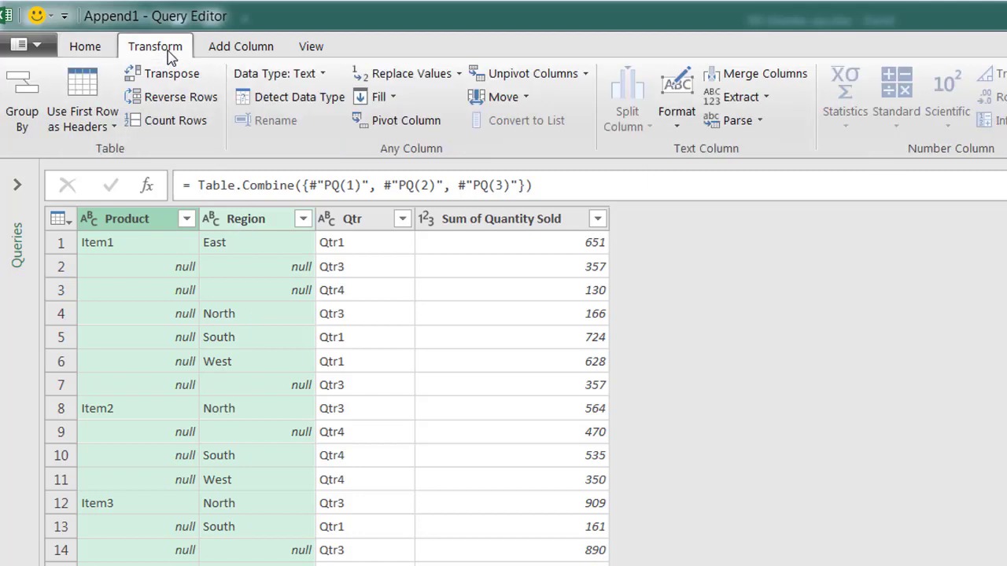
{"action": "left_click", "coordinate": [370, 96]}
{"action": "left_click", "coordinate": [399, 125]}
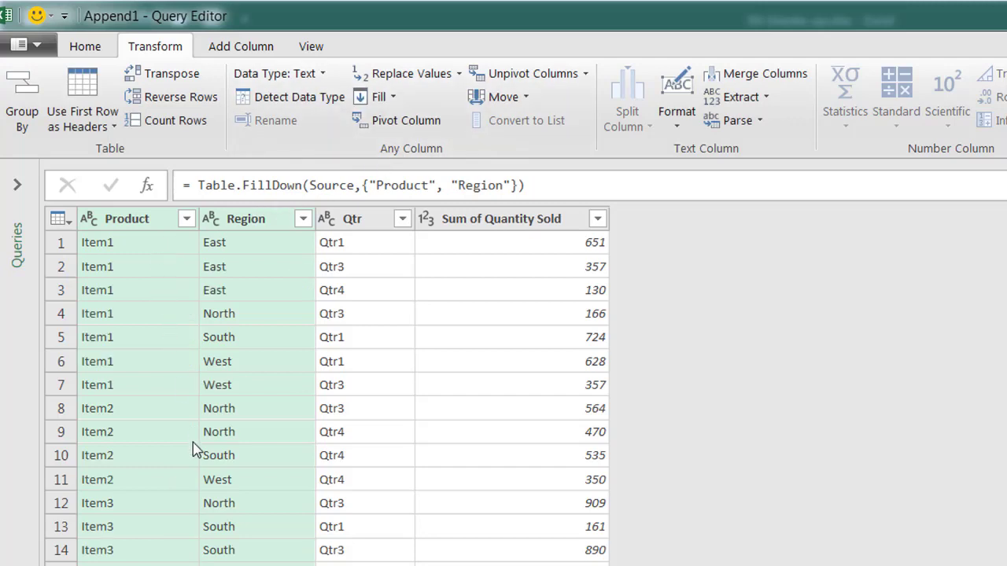
{"action": "left_click", "coordinate": [100, 47]}
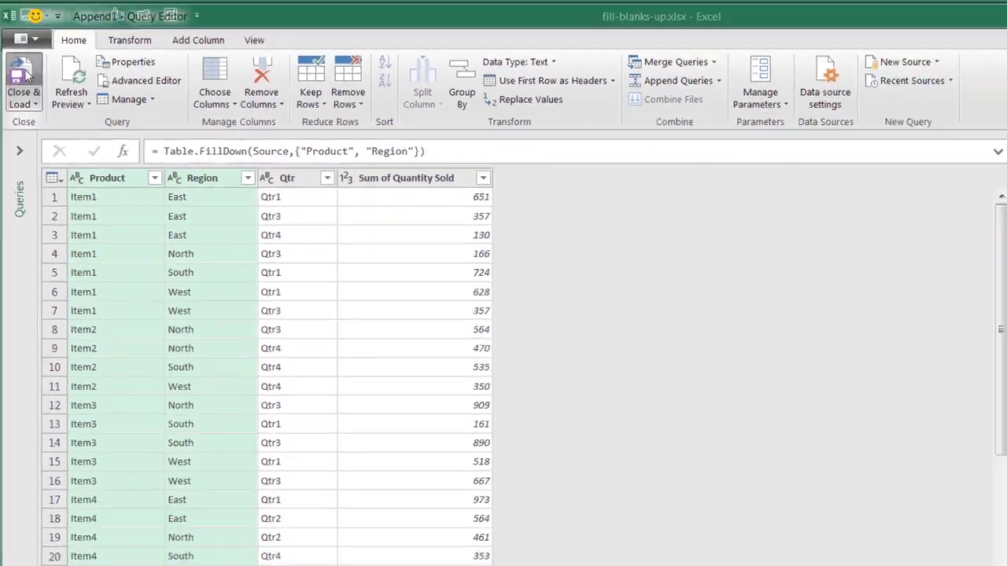
{"action": "left_click", "coordinate": [31, 93]}
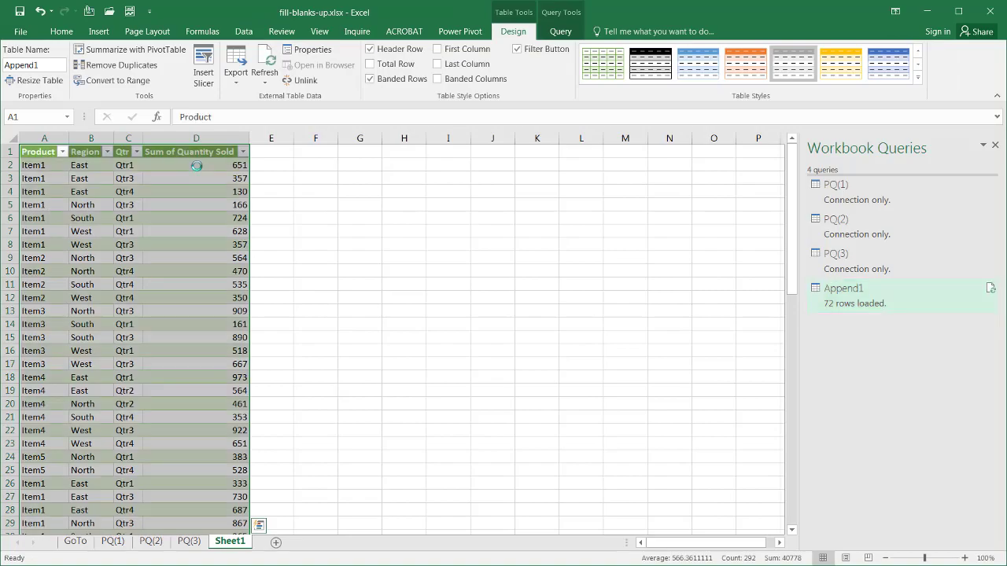
- Compare the first quantities on the PQ(1), PQ(2) and PQ(3) sheets with the matching rows in the appended table on Sheet1
{"action": "left_click", "coordinate": [196, 165]}
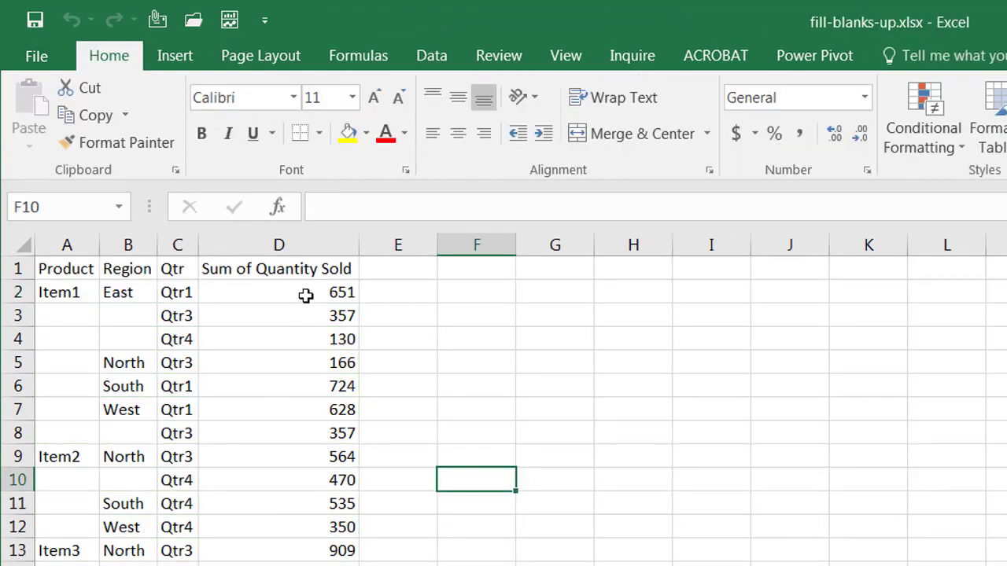
{"action": "left_click", "coordinate": [307, 294]}
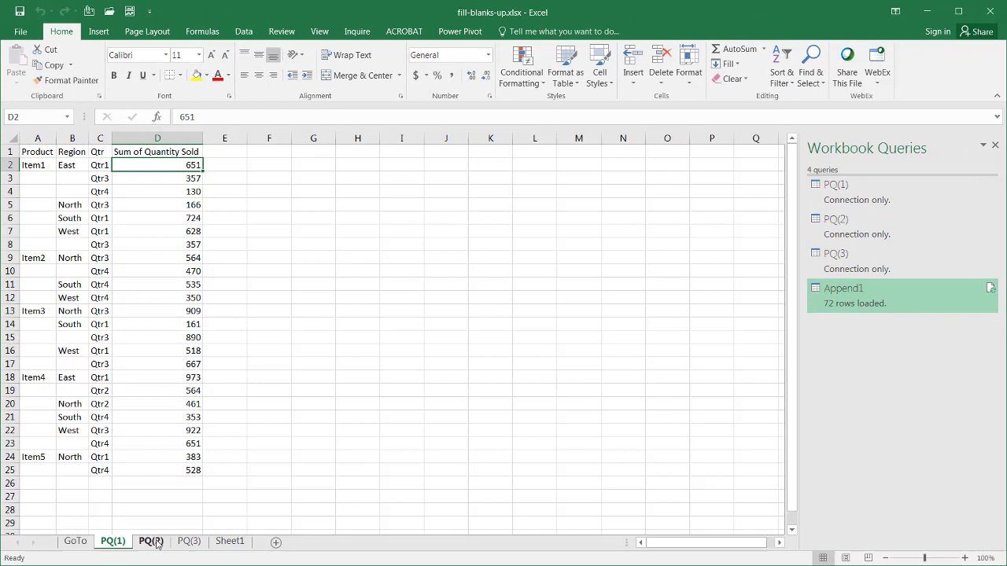
{"action": "left_click", "coordinate": [151, 541]}
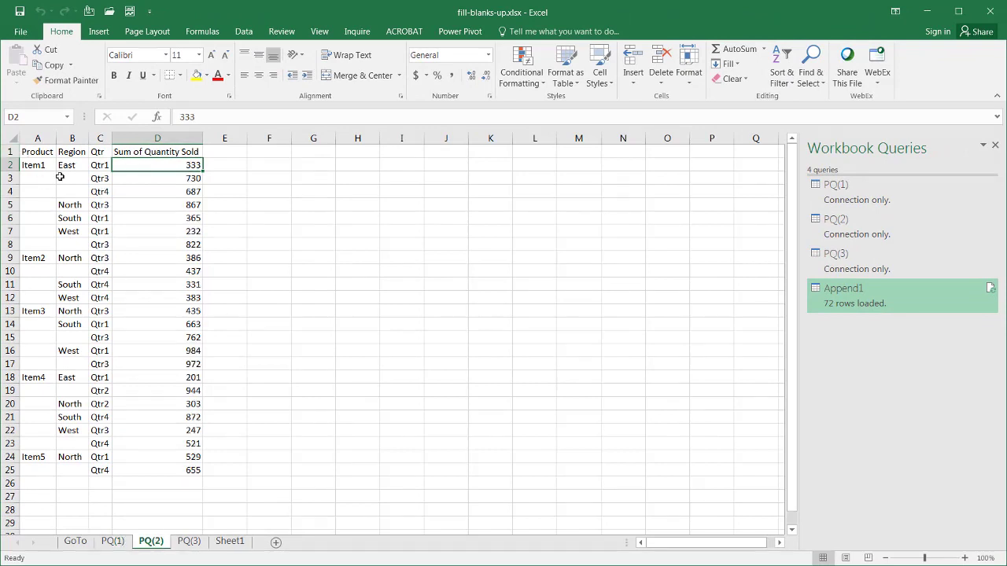
{"action": "left_click", "coordinate": [234, 542]}
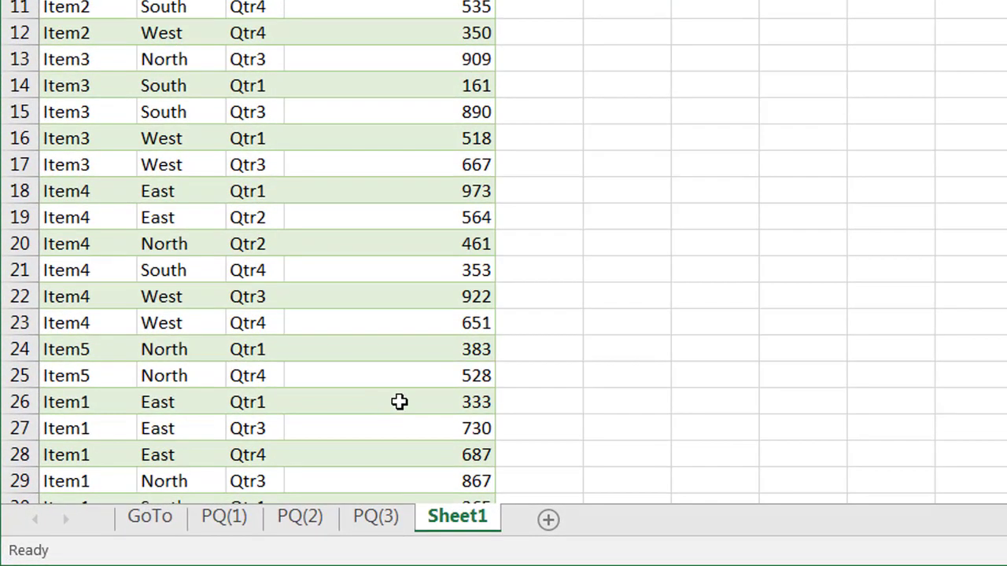
{"action": "left_click", "coordinate": [388, 407]}
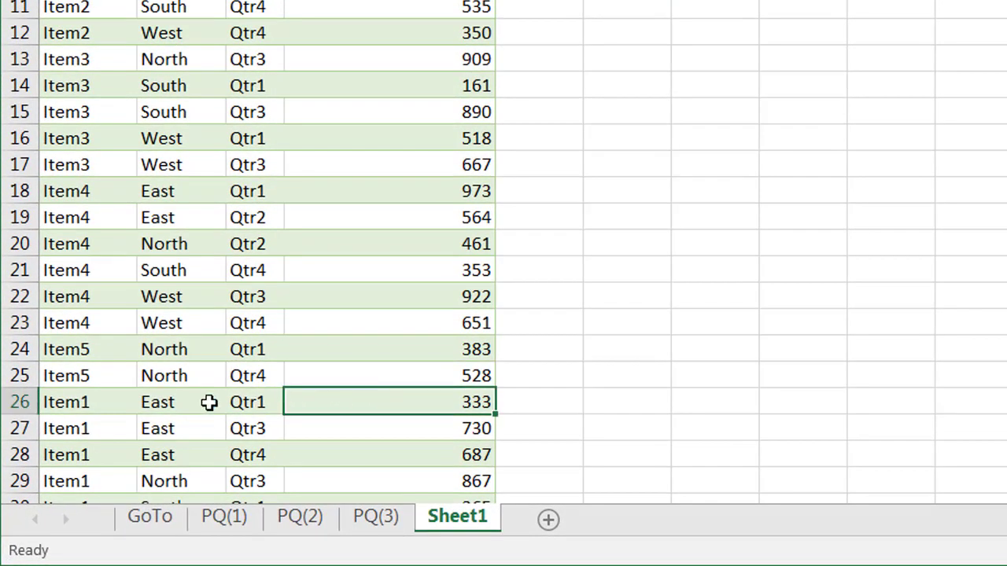
{"action": "left_click", "coordinate": [369, 517]}
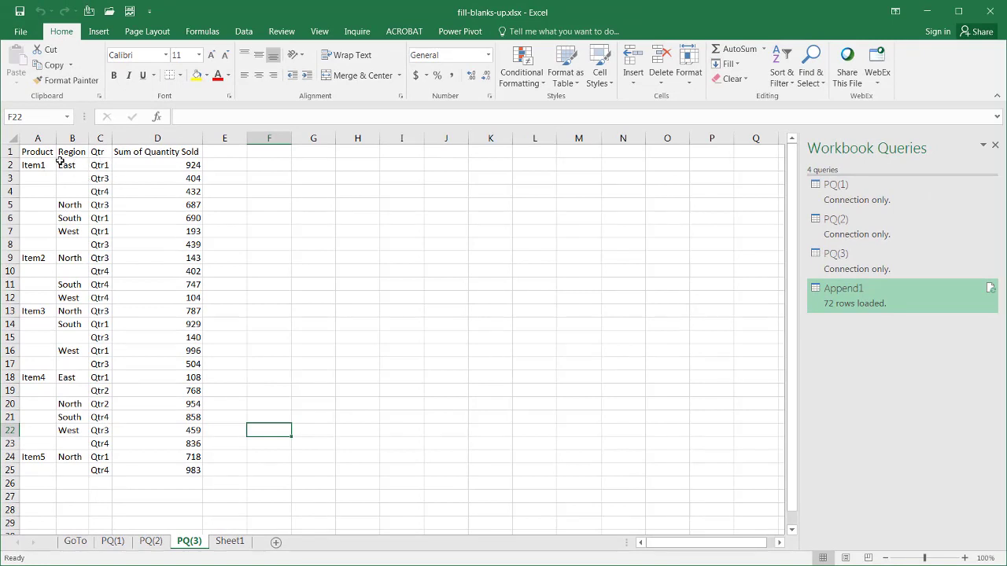
{"action": "left_click", "coordinate": [230, 541]}
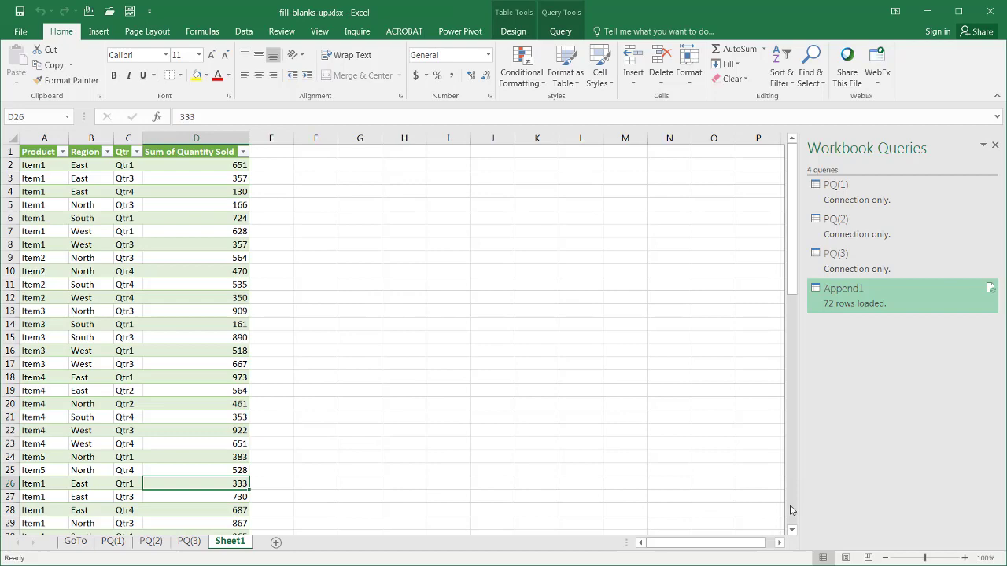
{"action": "scroll", "coordinate": [791, 510], "scroll_direction": "down", "scroll_amount": 10}
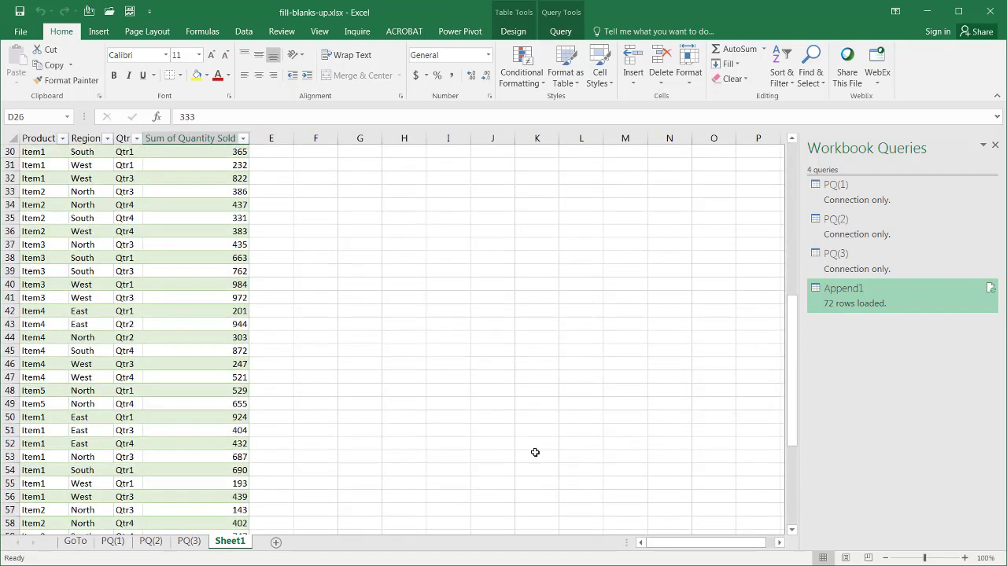
{"action": "left_click", "coordinate": [195, 421]}
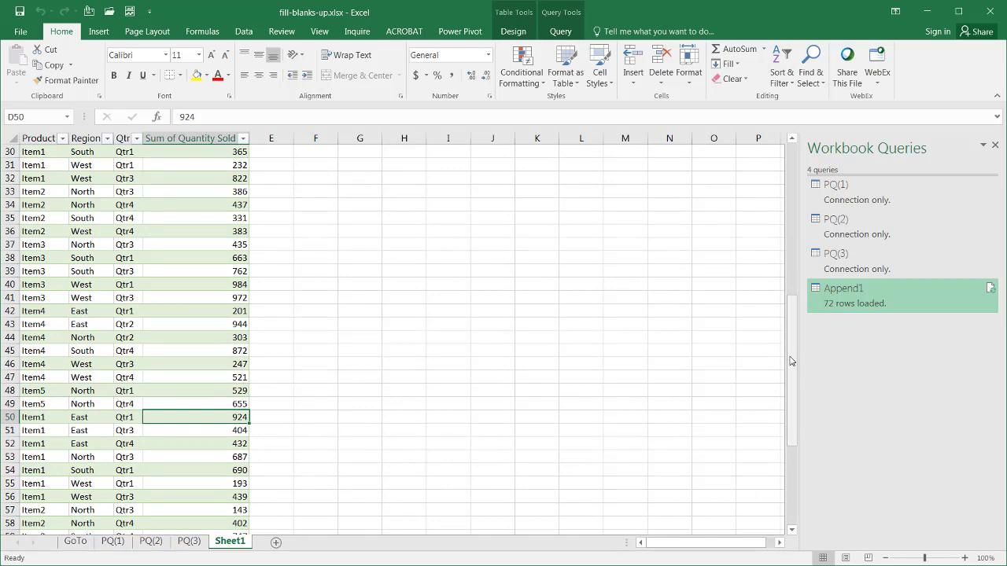
{"action": "left_click_drag", "start_coordinate": [793, 365], "coordinate": [796, 175]}
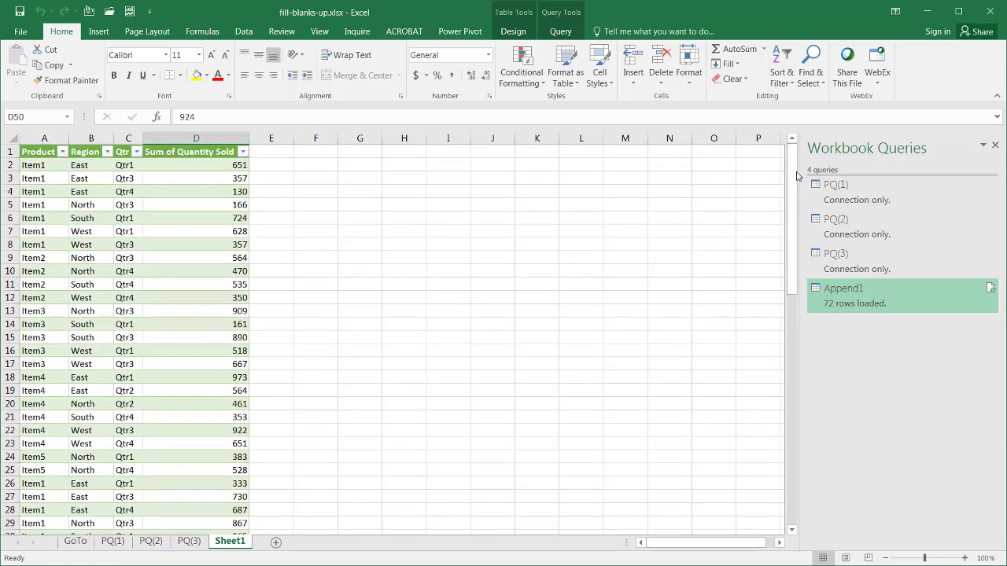
- Review the PQ(1) source data against the GoTo sheet and return to the appended table on Sheet1
{"action": "left_click", "coordinate": [113, 541]}
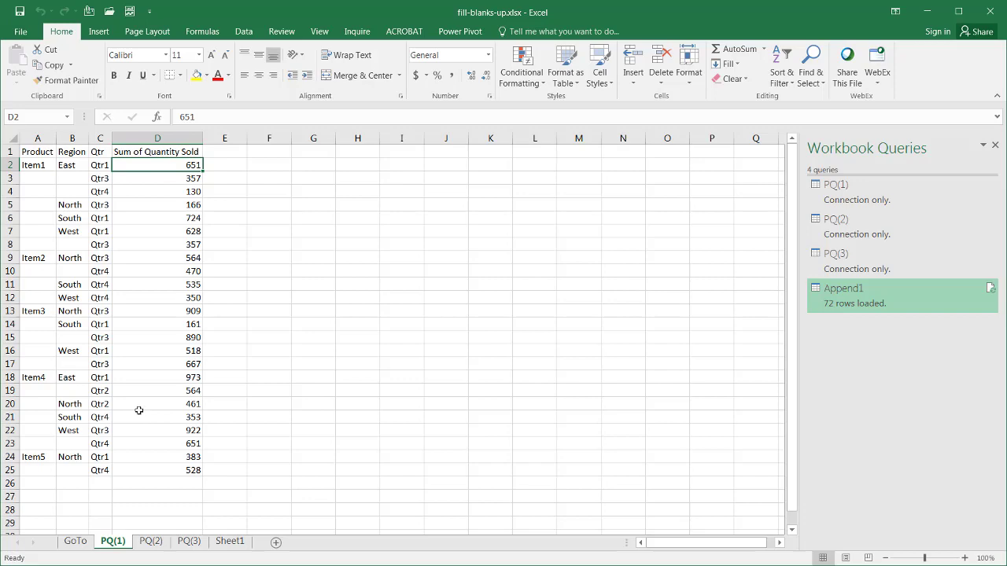
{"action": "left_click", "coordinate": [76, 542]}
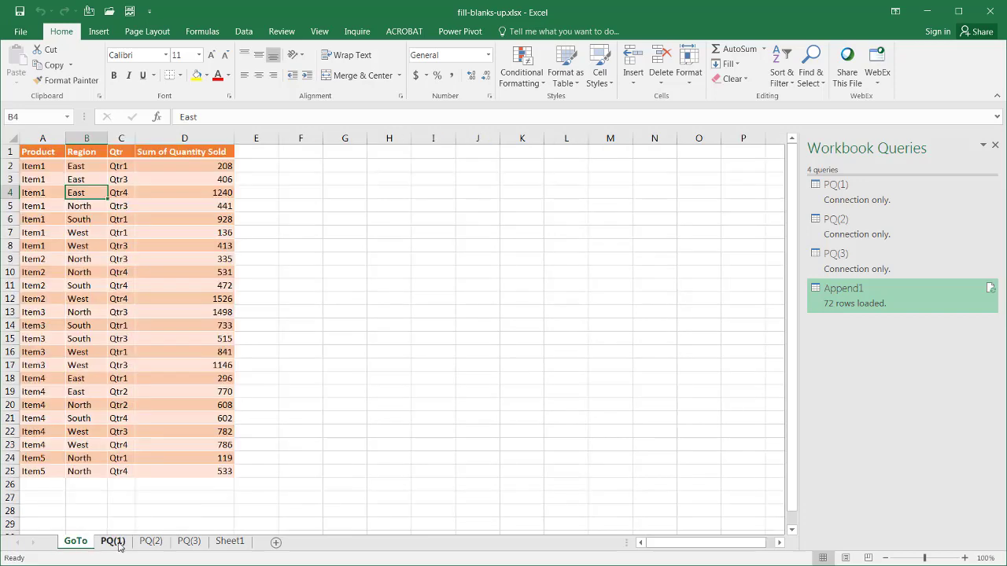
{"action": "left_click", "coordinate": [118, 545]}
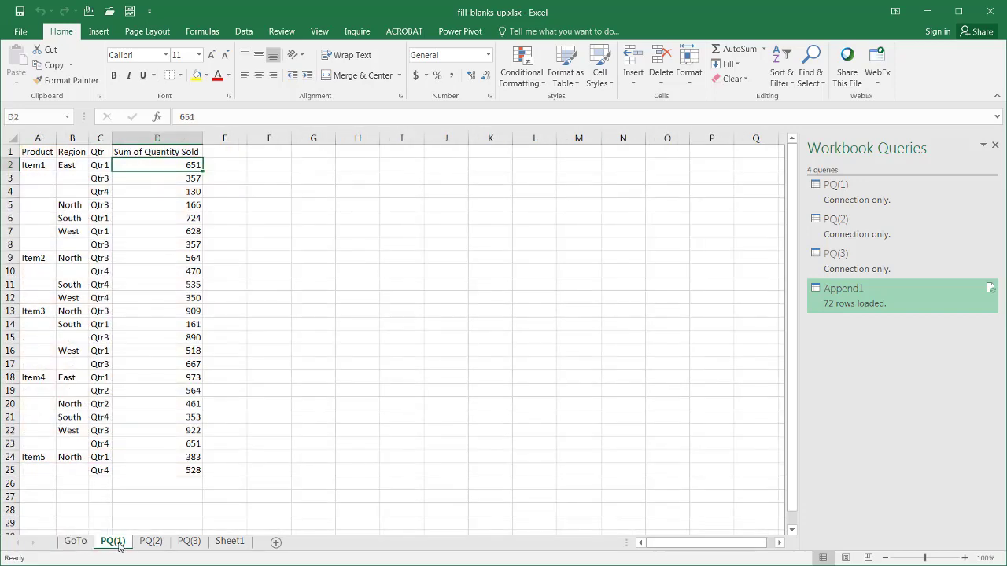
{"action": "left_click", "coordinate": [228, 542]}
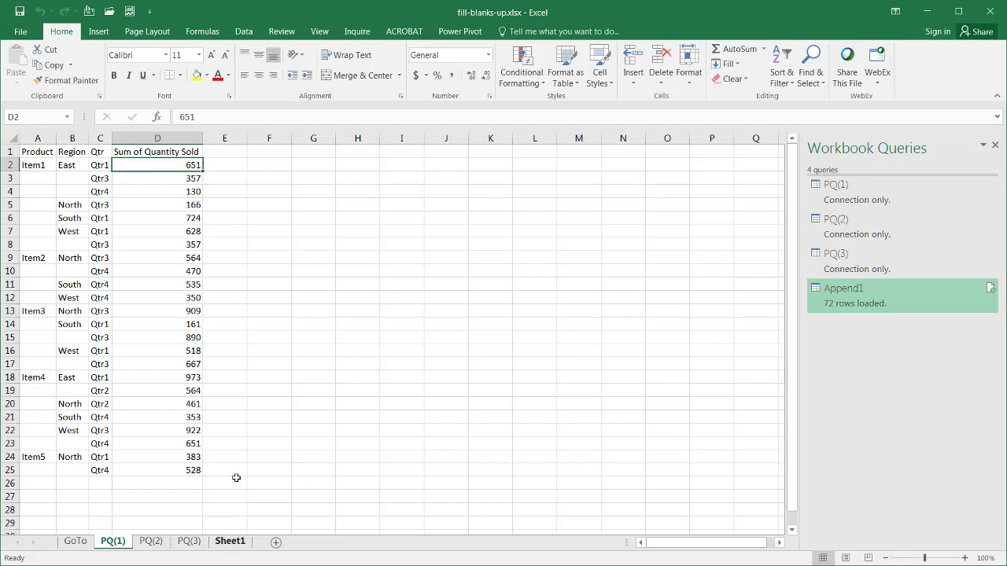